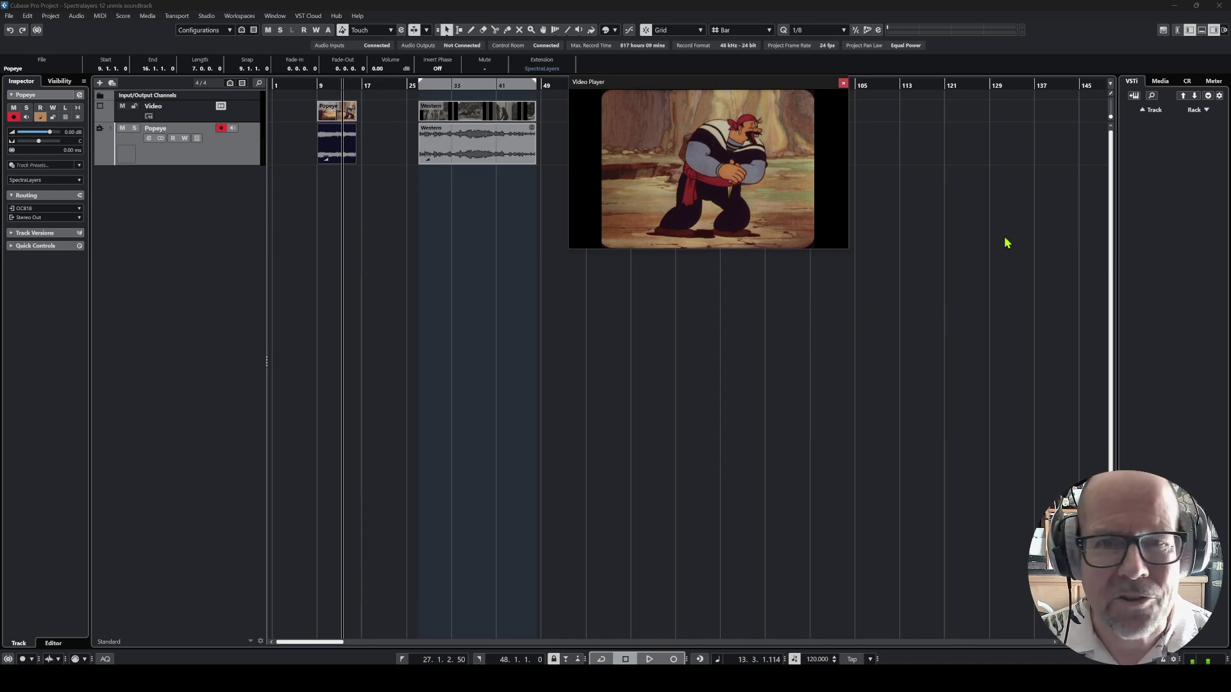
Step: Open the SpectraLayers editor for the Popeye project's audio in the lower zone
key(Return)
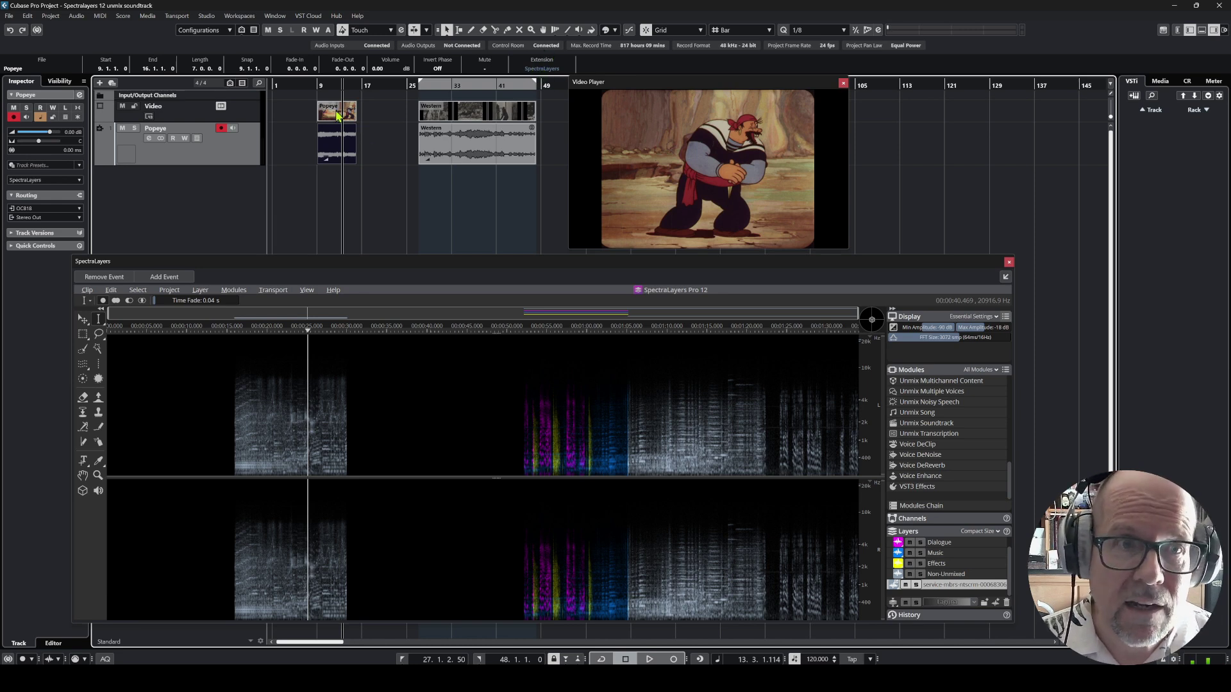
Step: Select the Video and Popeye tracks, shift the editor window left, and select the Western event
click(253, 111)
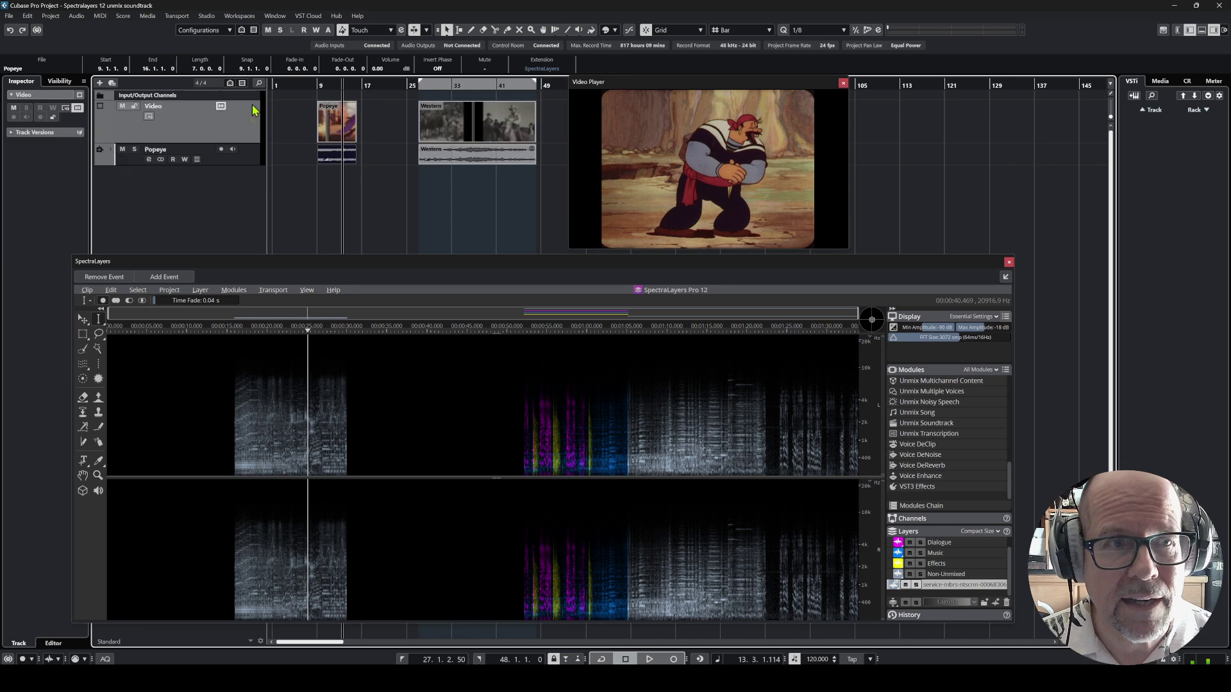
click(250, 153)
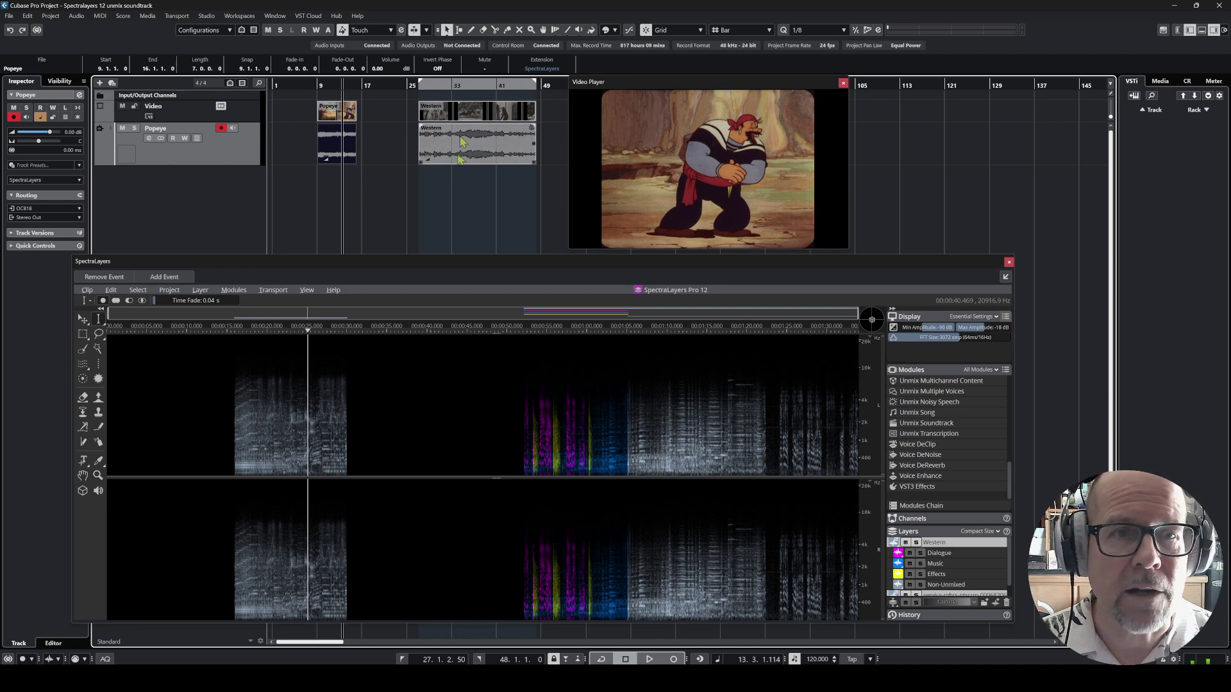
drag(355, 269, 366, 256)
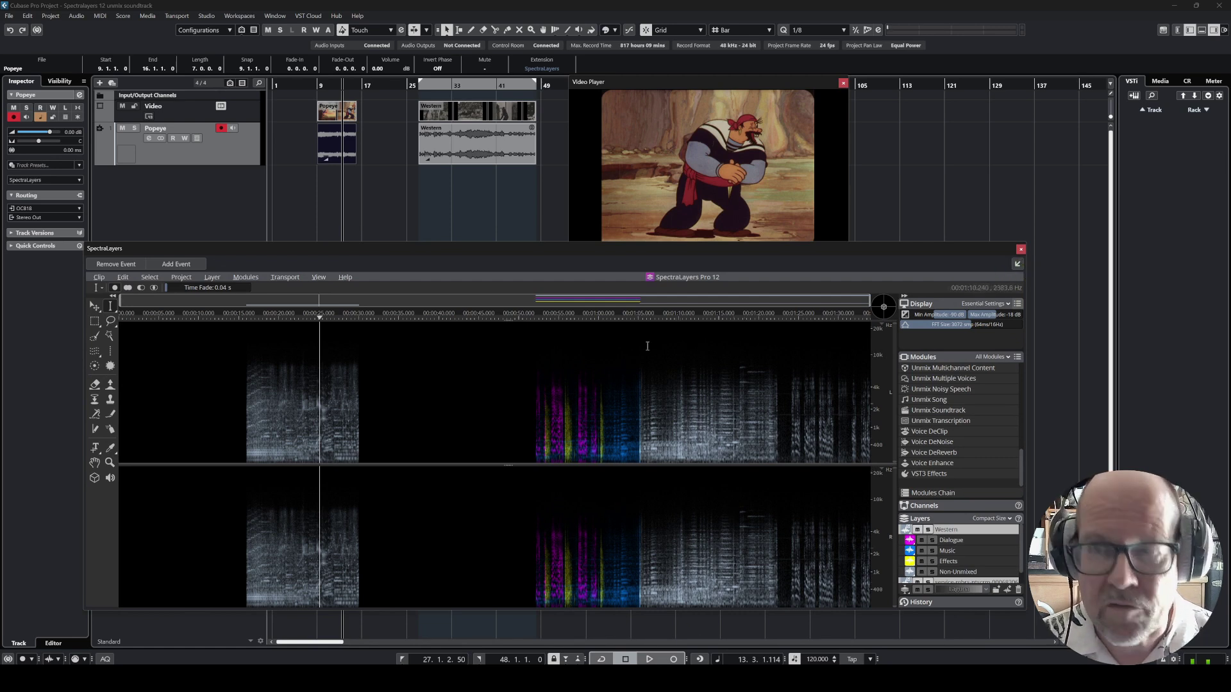
mouse_move(517, 249)
mouse_down()
mouse_move(453, 253)
mouse_move(467, 273)
mouse_move(475, 262)
mouse_up()
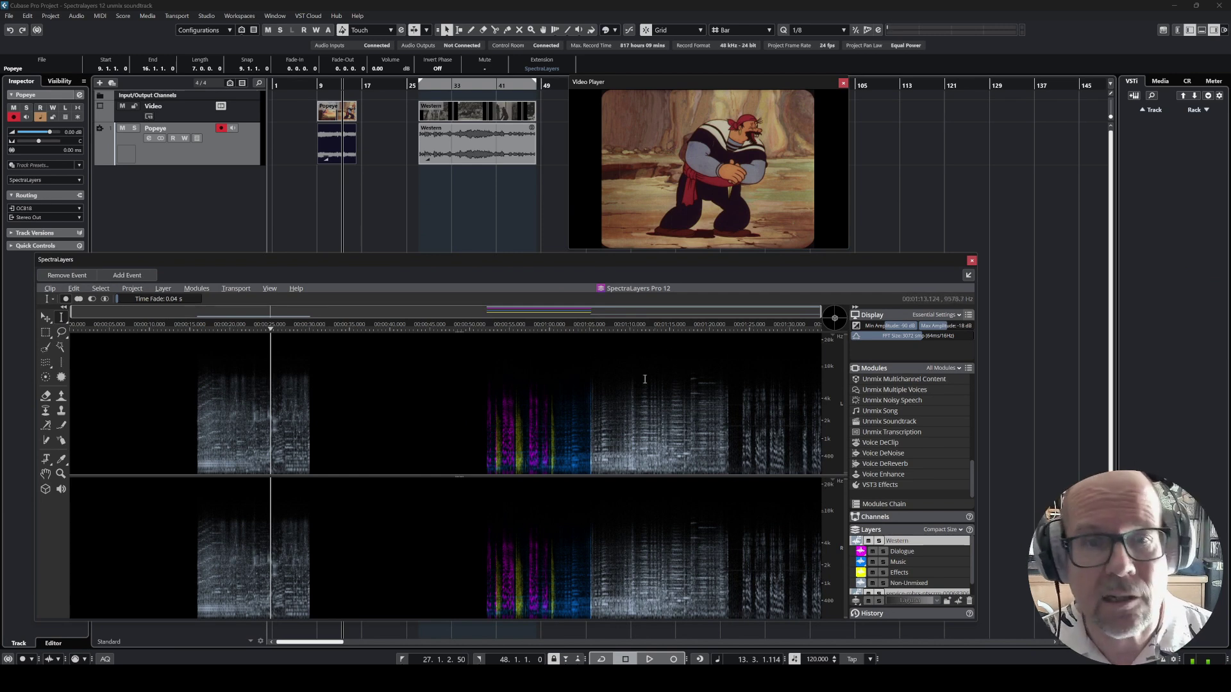
click(448, 151)
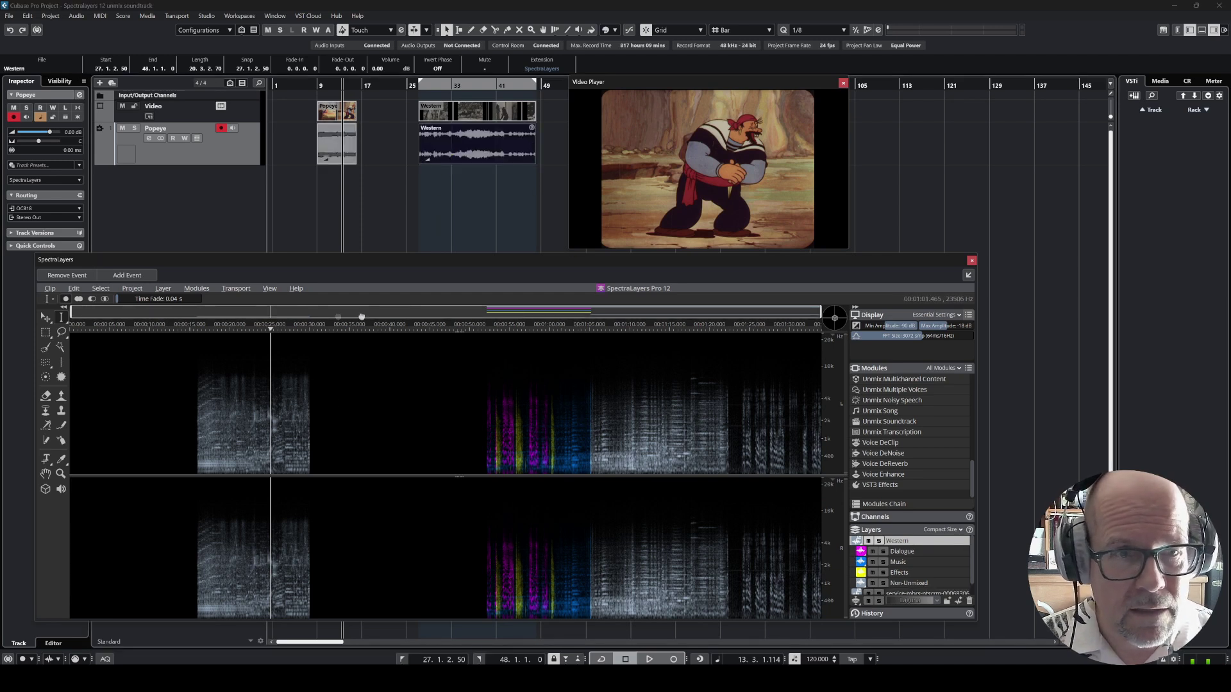
Step: Move the playhead into the Western footage section of the clip
click(211, 401)
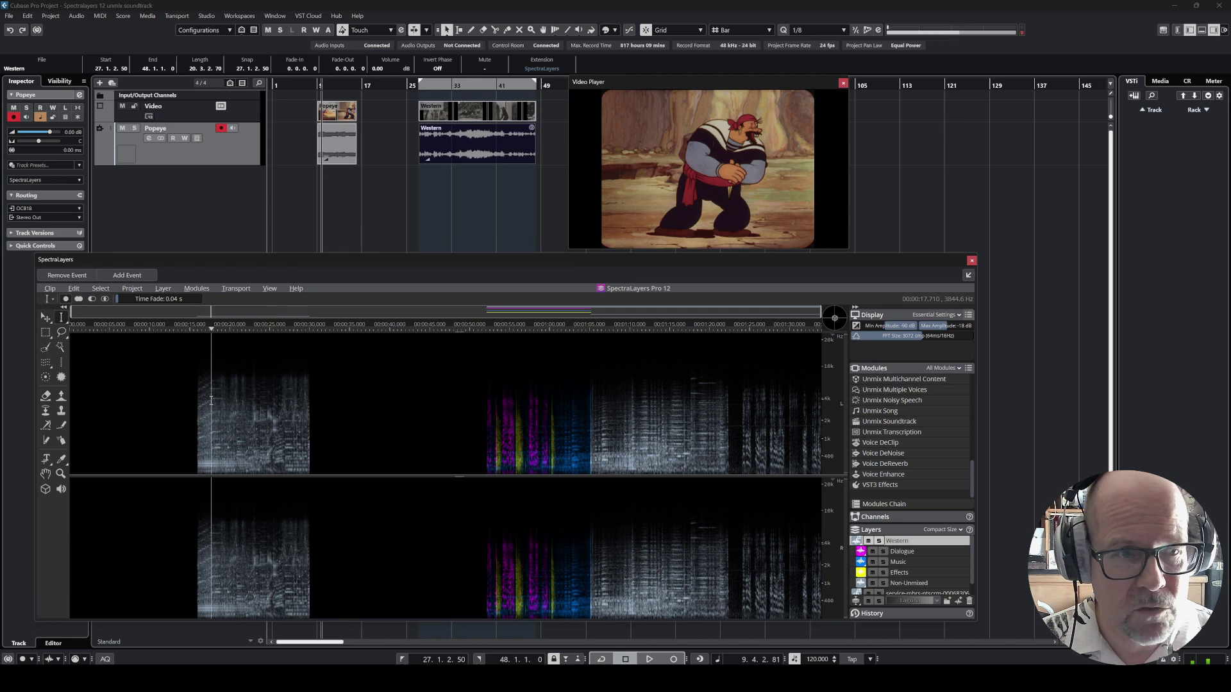
click(376, 385)
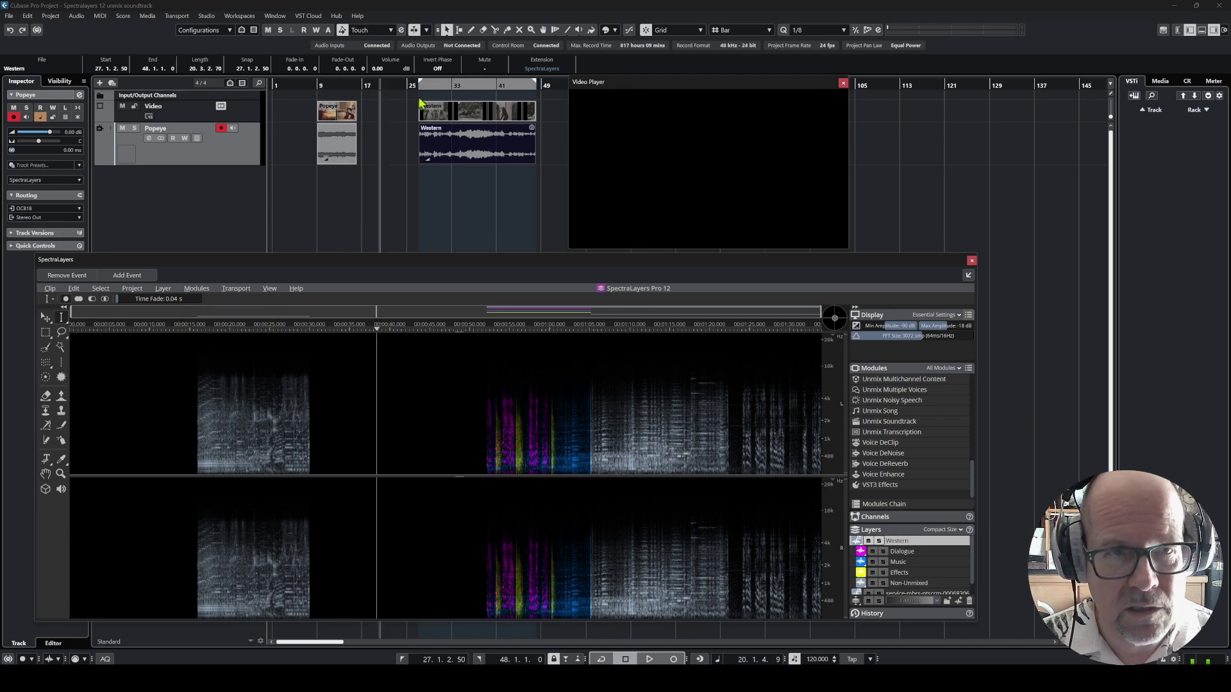
click(496, 359)
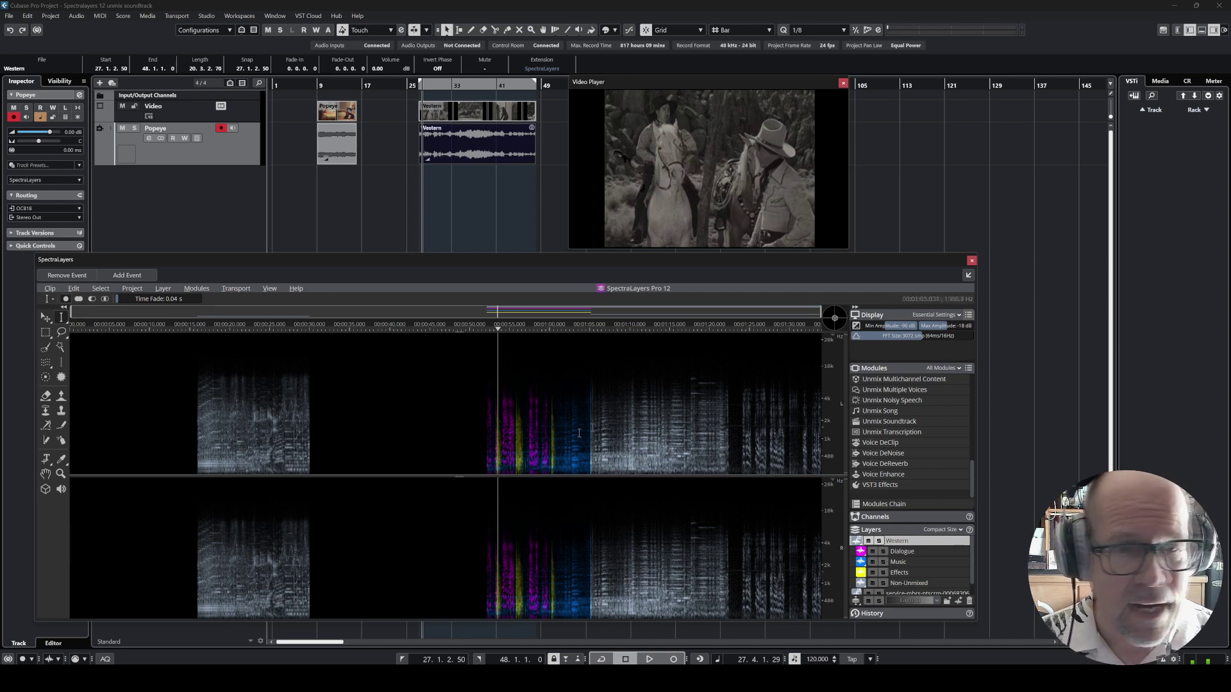
Step: Deselect the event, return to bar 9, and audition the cartoon audio
click(330, 180)
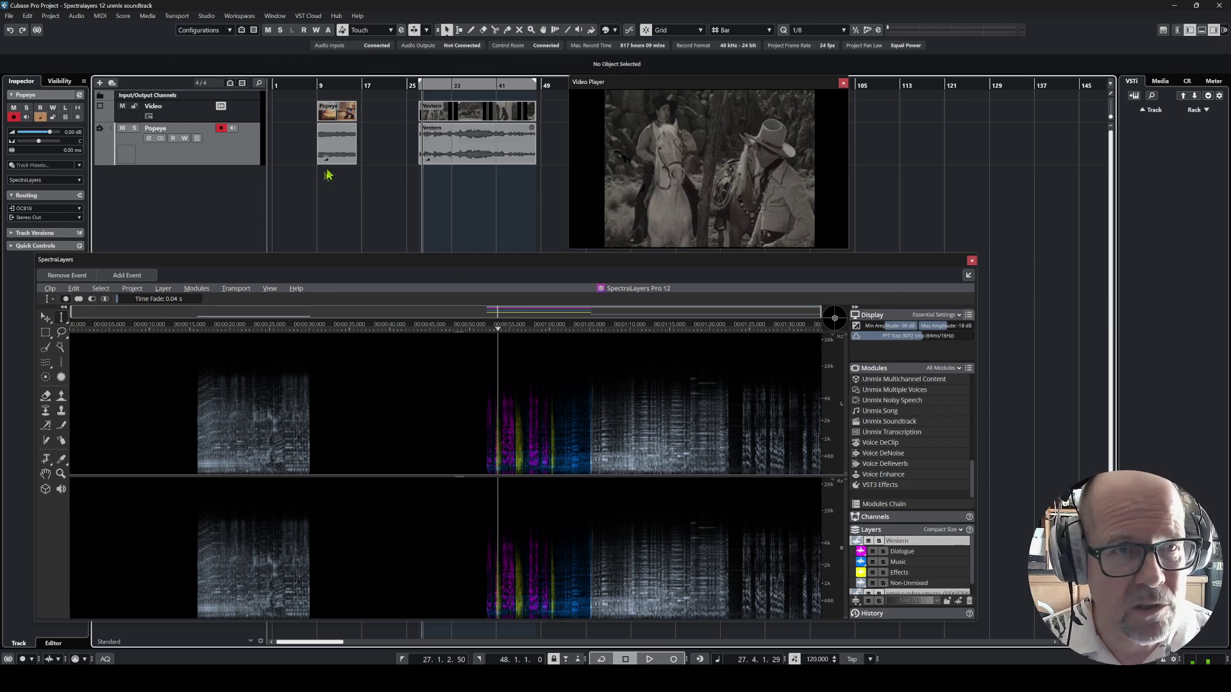
click(325, 85)
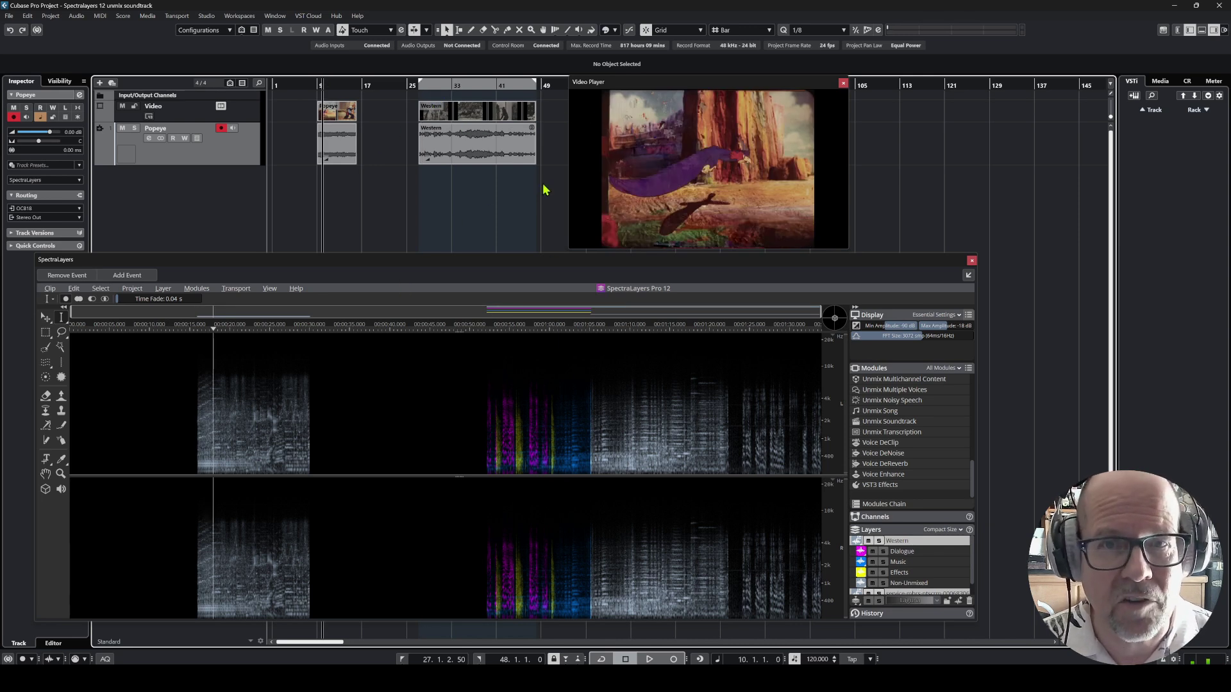
click(318, 85)
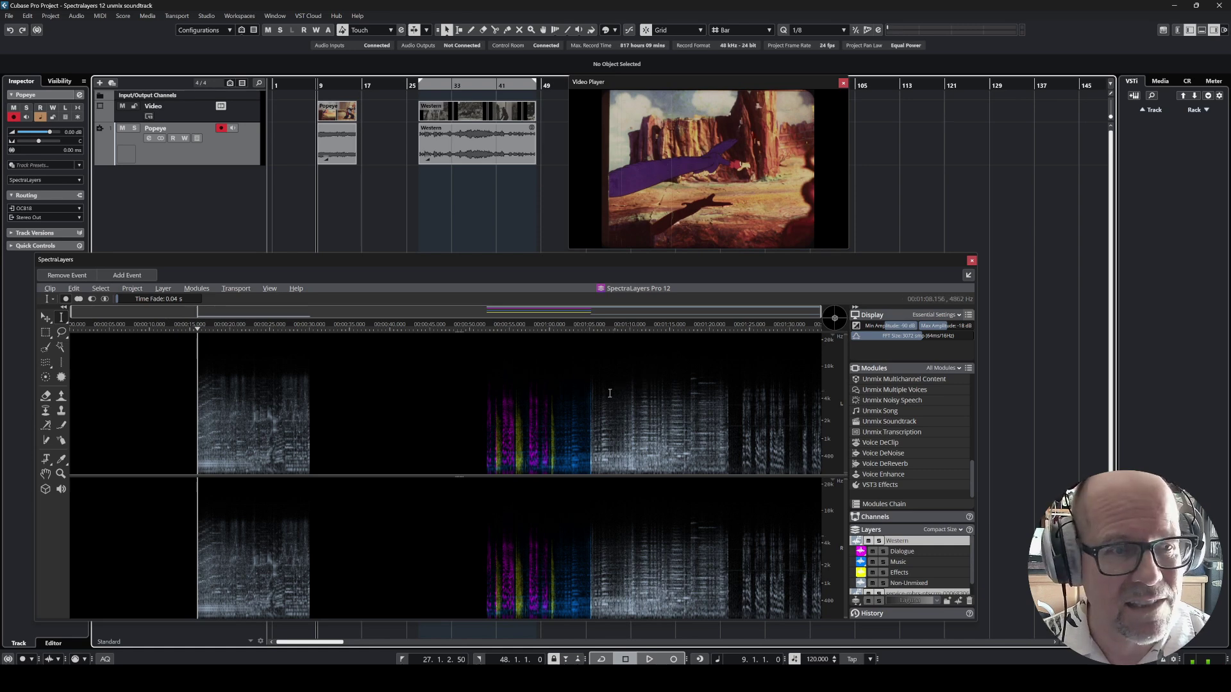
key(space)
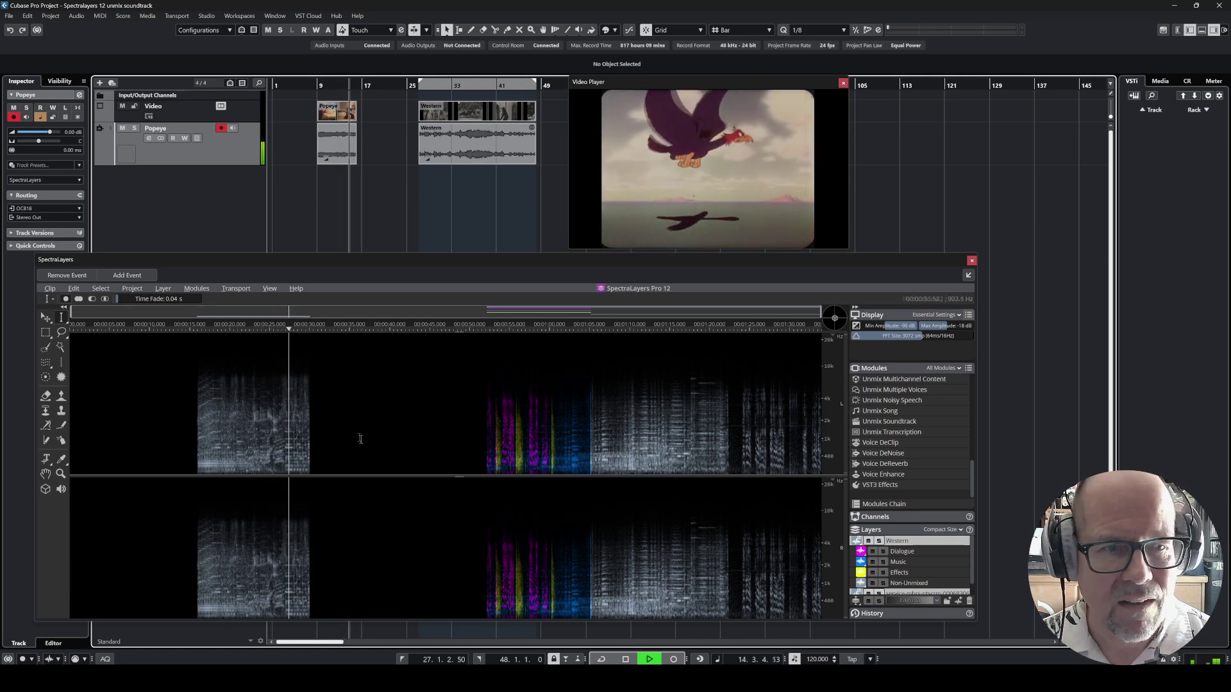
key(space)
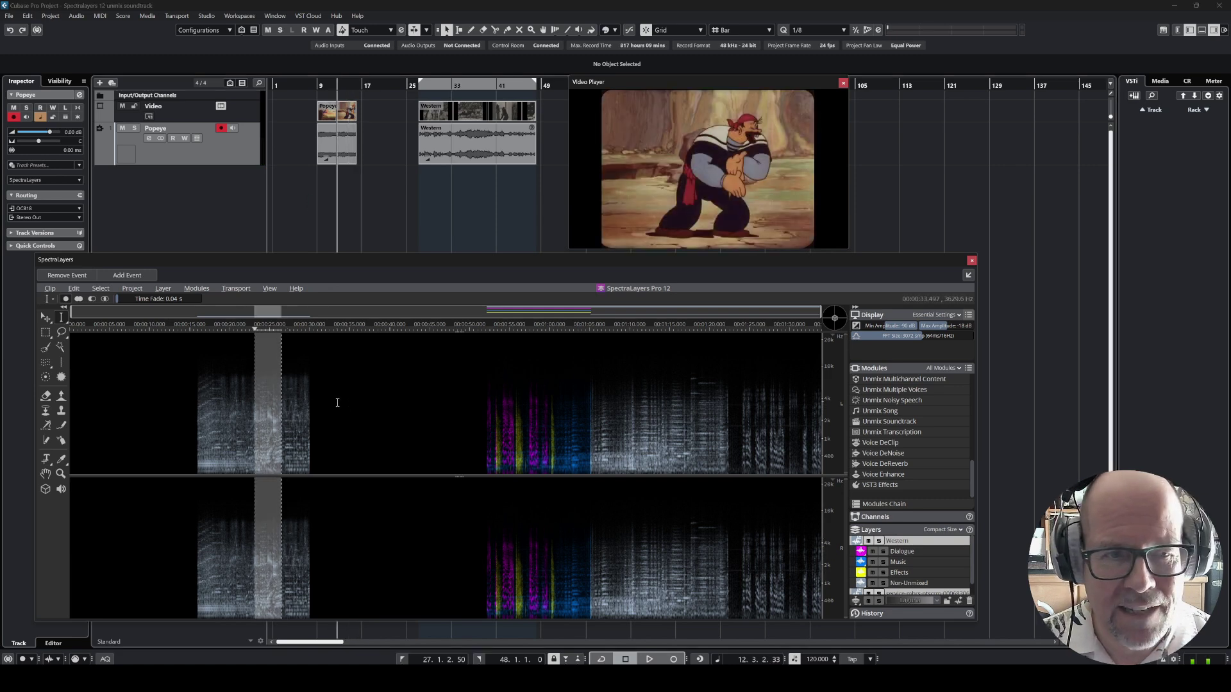
Step: Run Unmix Soundtrack at Best quality on the selected cartoon block, previewing Music
drag(196, 390, 311, 416)
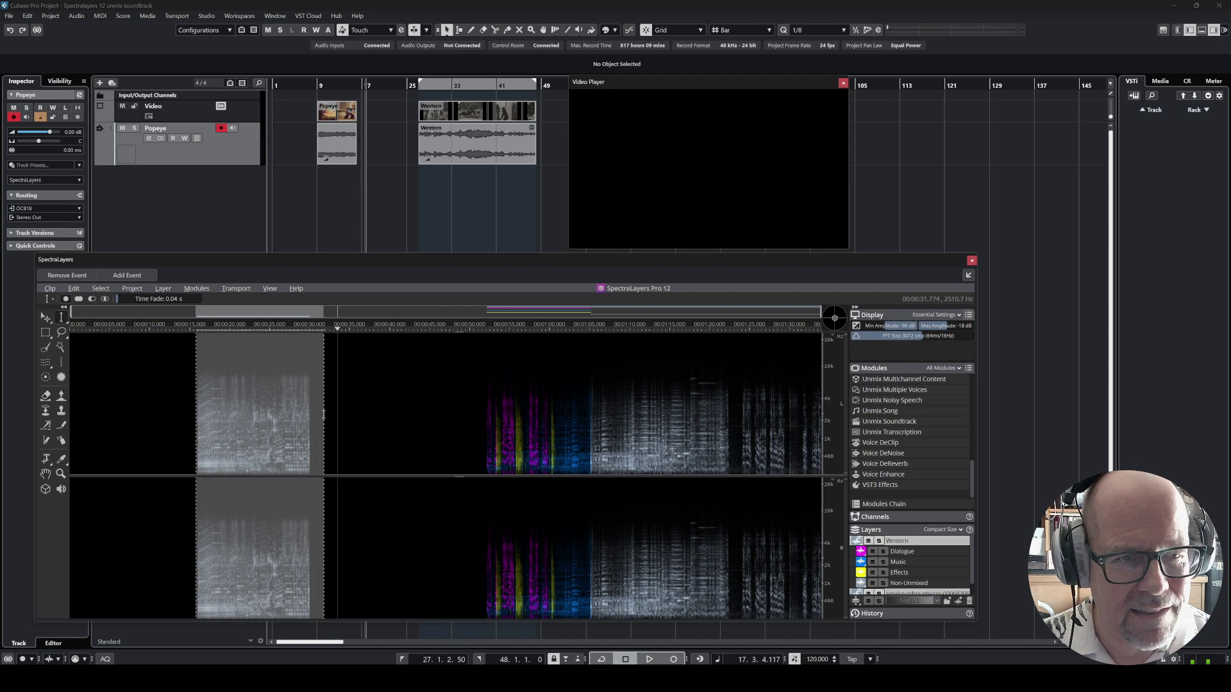
key(space)
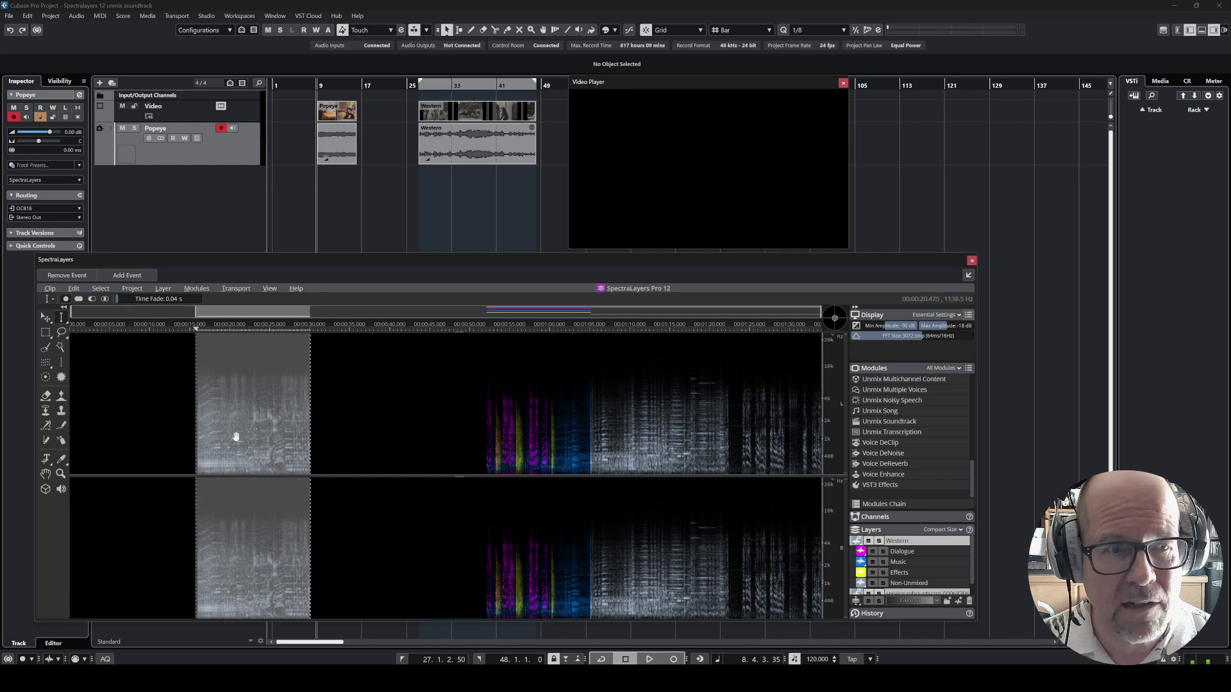
click(891, 424)
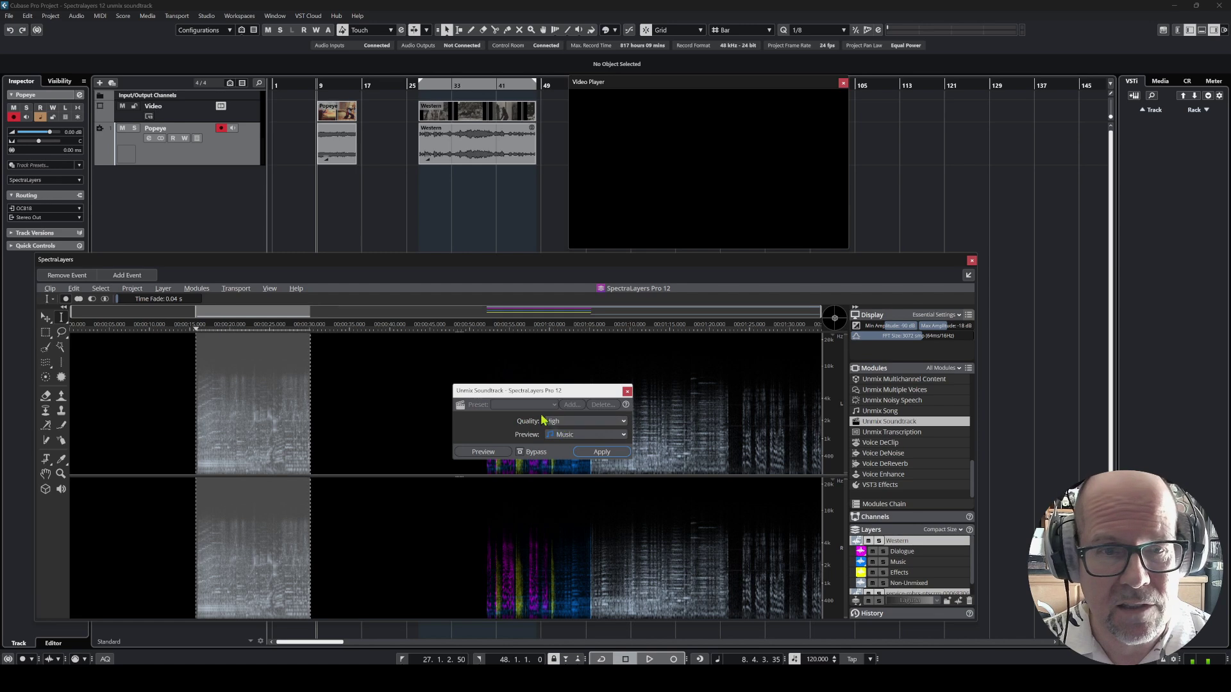
click(565, 421)
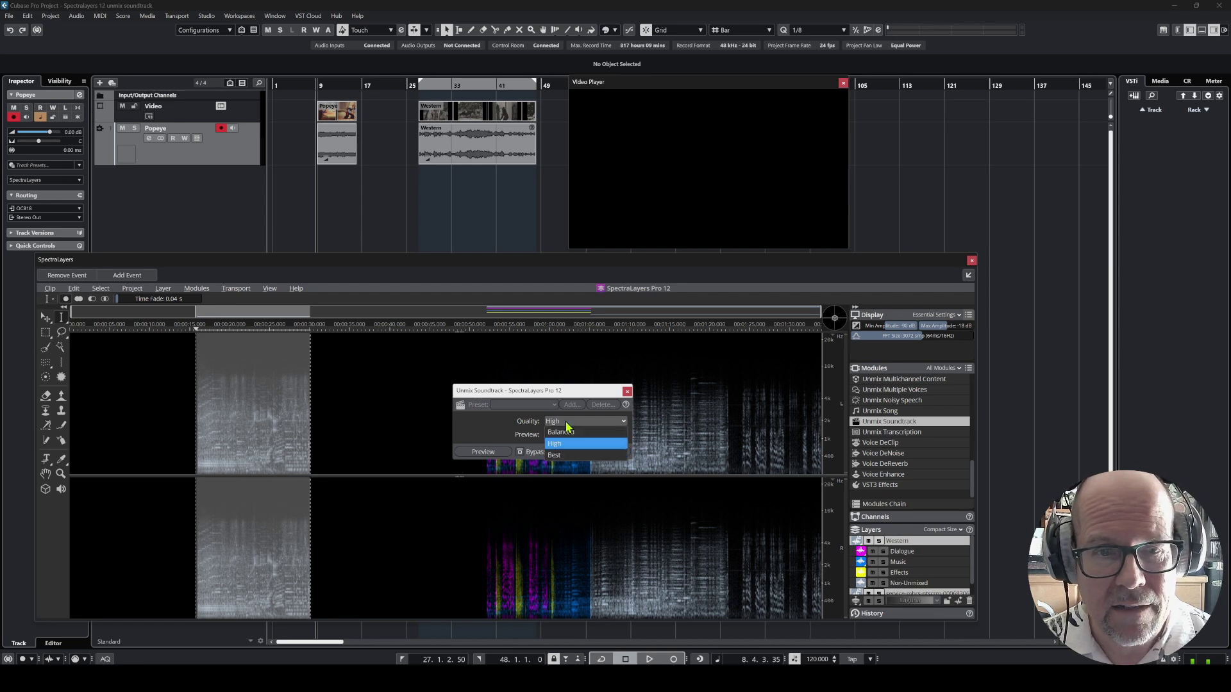
click(554, 455)
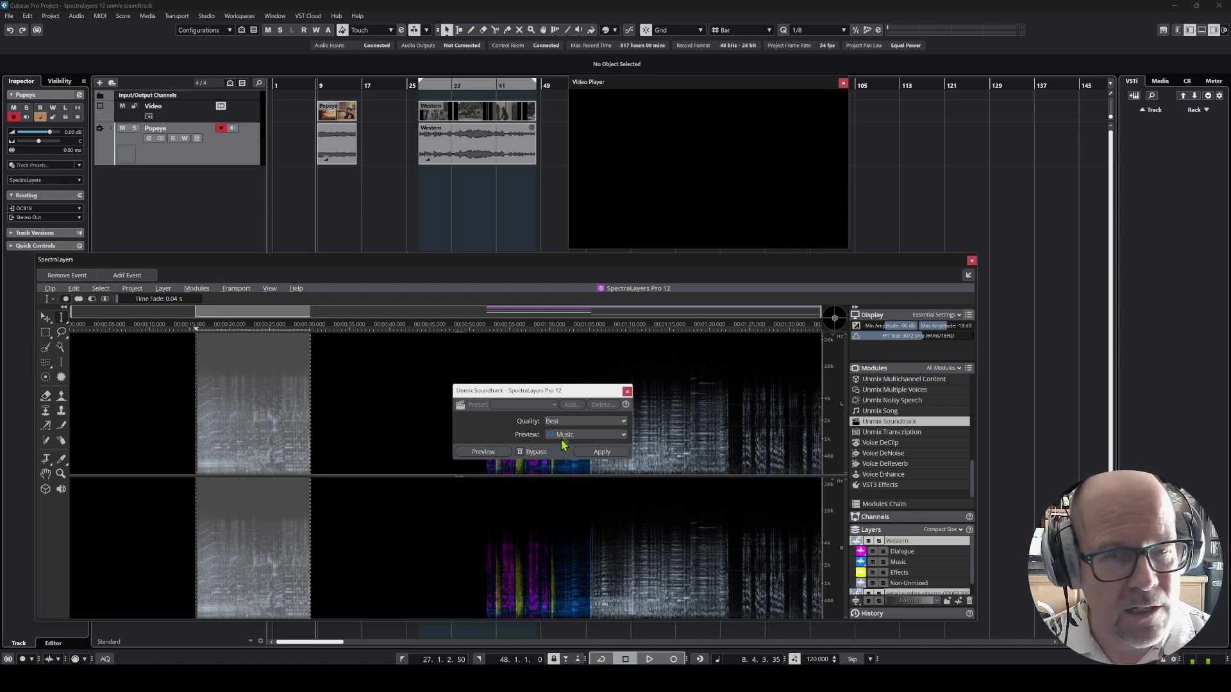
click(587, 435)
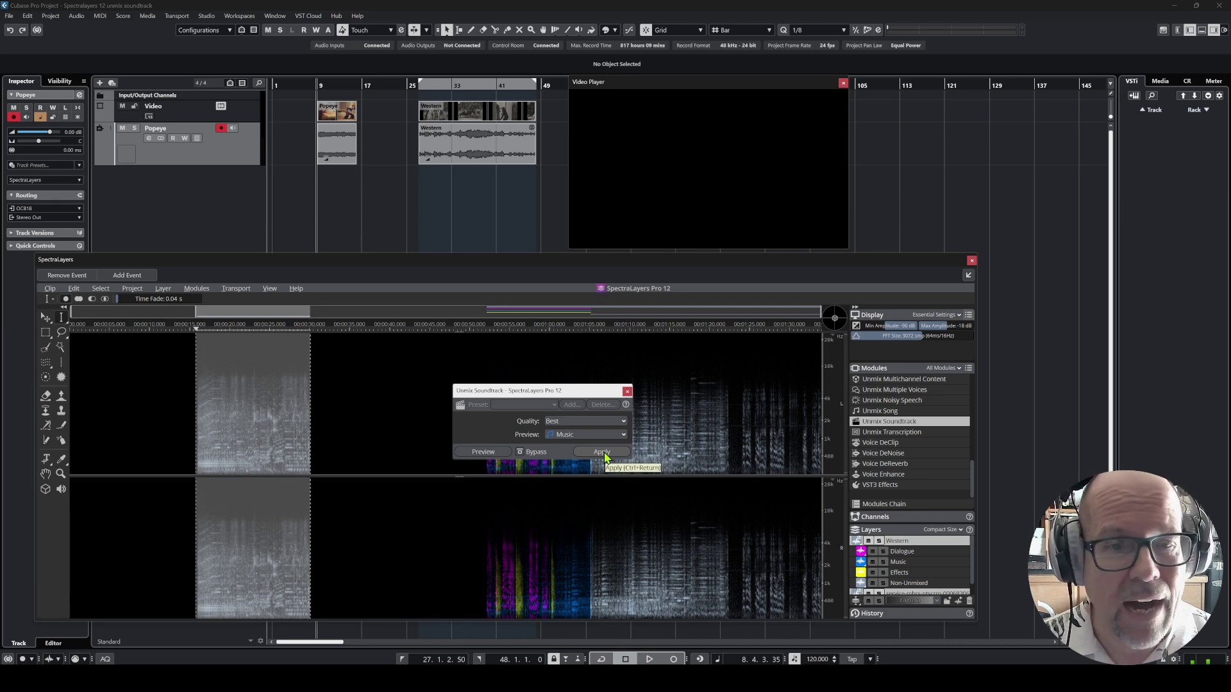
click(603, 457)
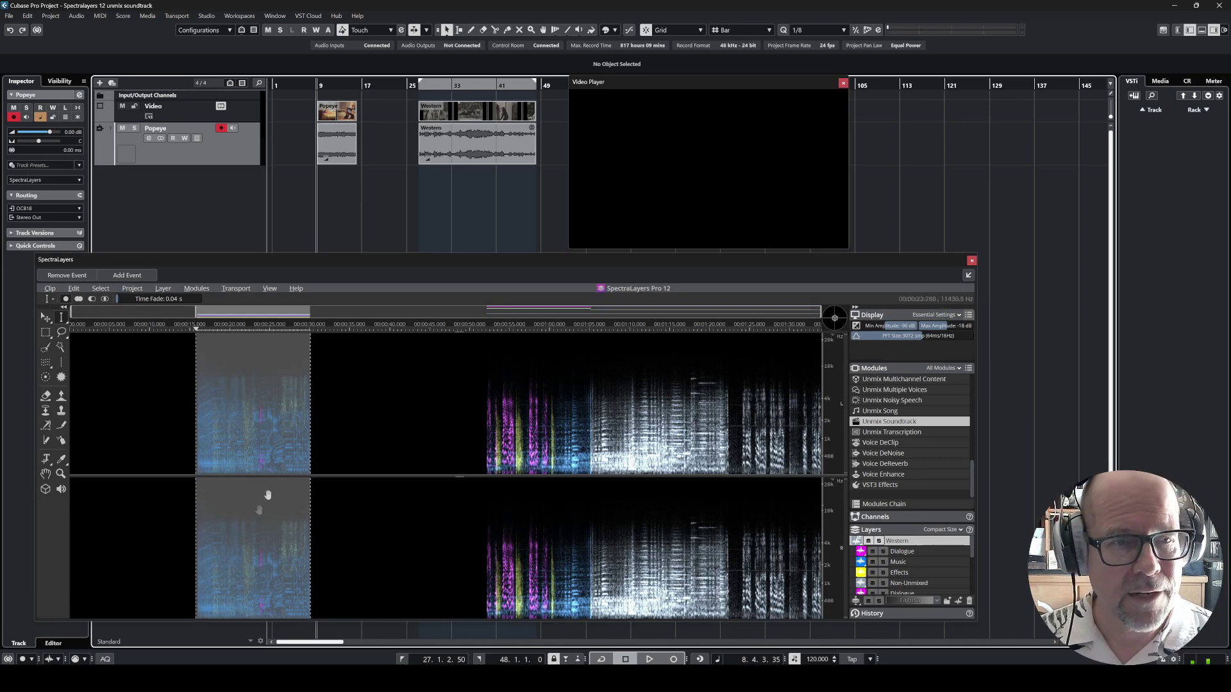
Step: Clear the selection, return to the cartoon start, close Unmix Soundtrack, and solo Dialogue
click(226, 428)
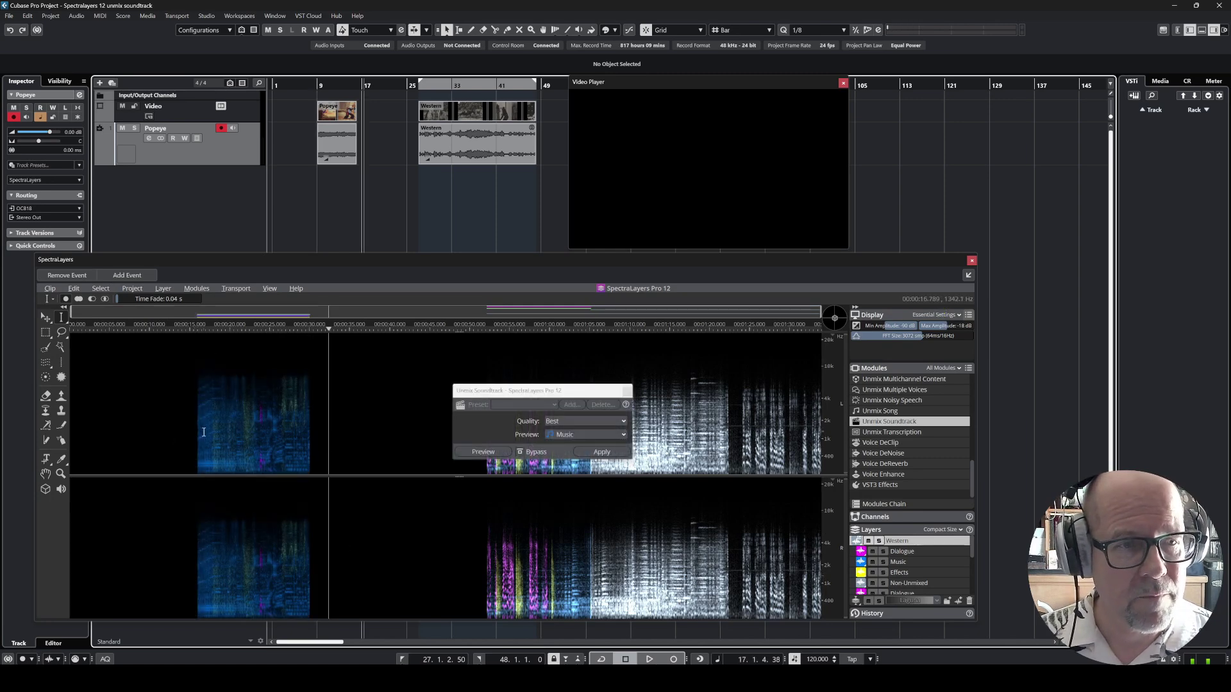
click(203, 423)
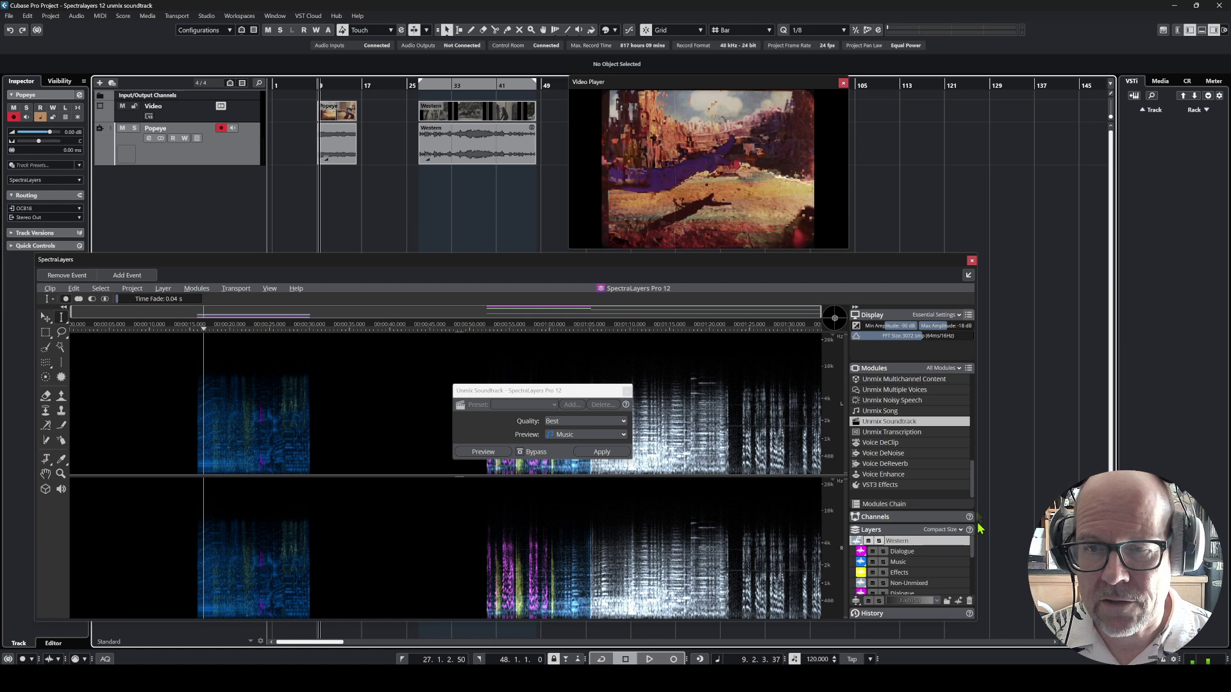
scroll(977, 562, down, 2)
scroll(976, 555, up, 2)
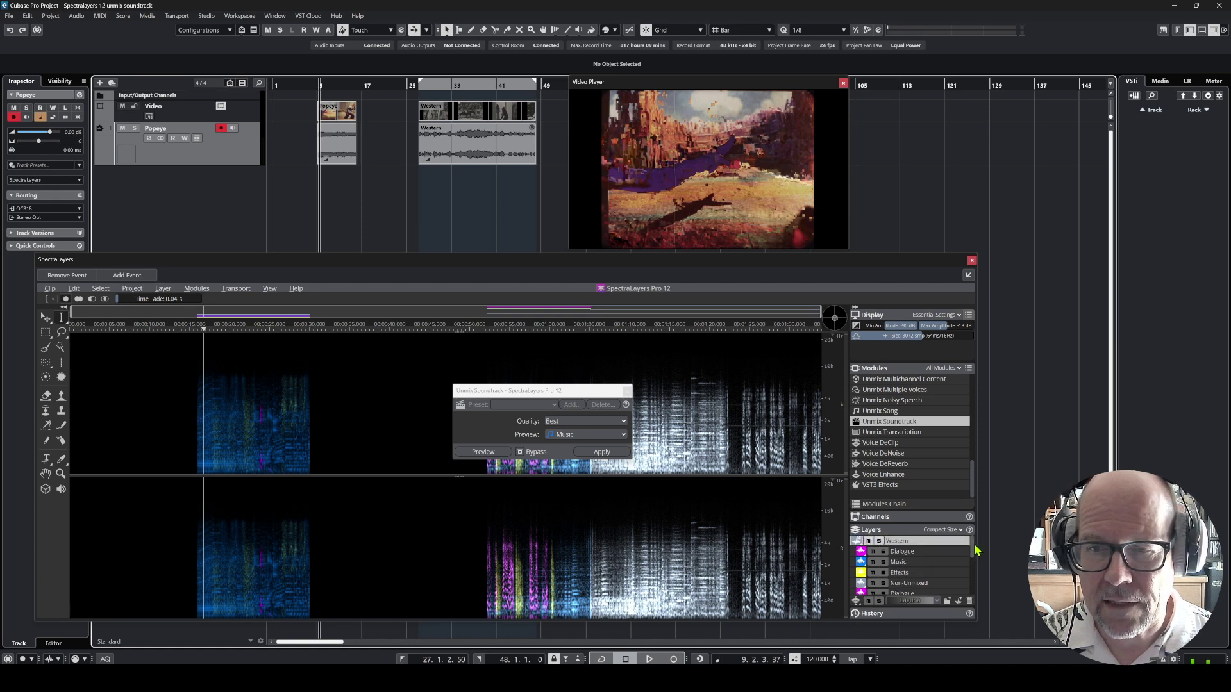
drag(975, 550, 975, 591)
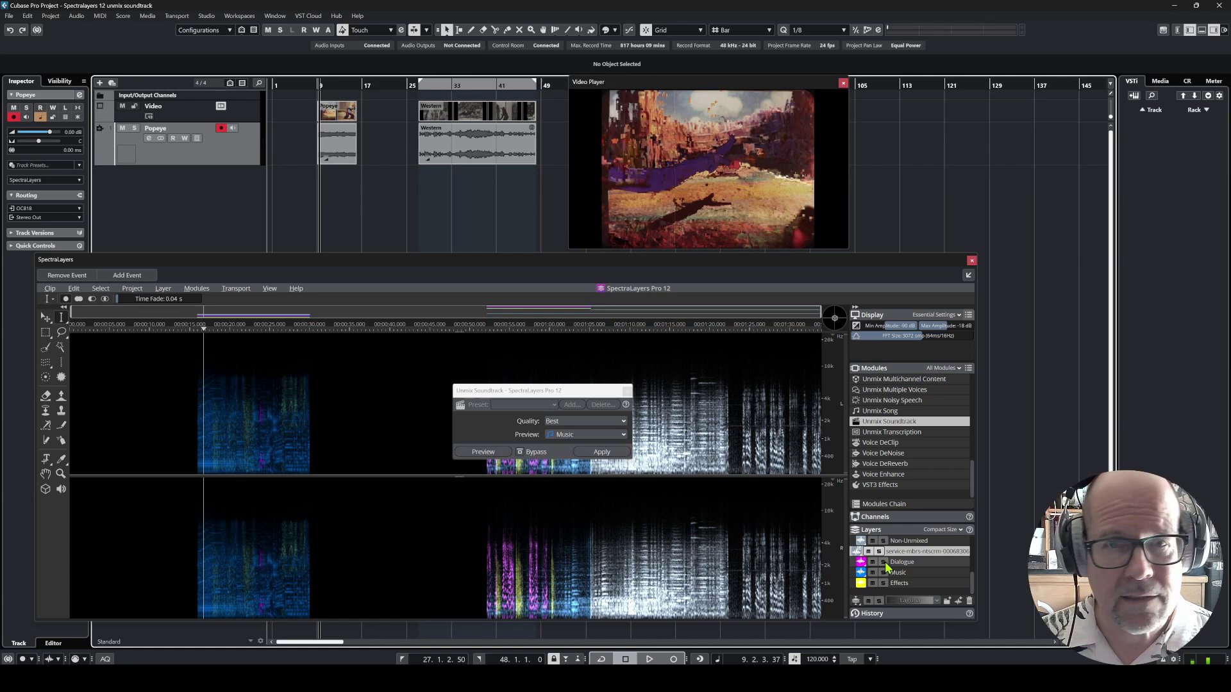
click(627, 393)
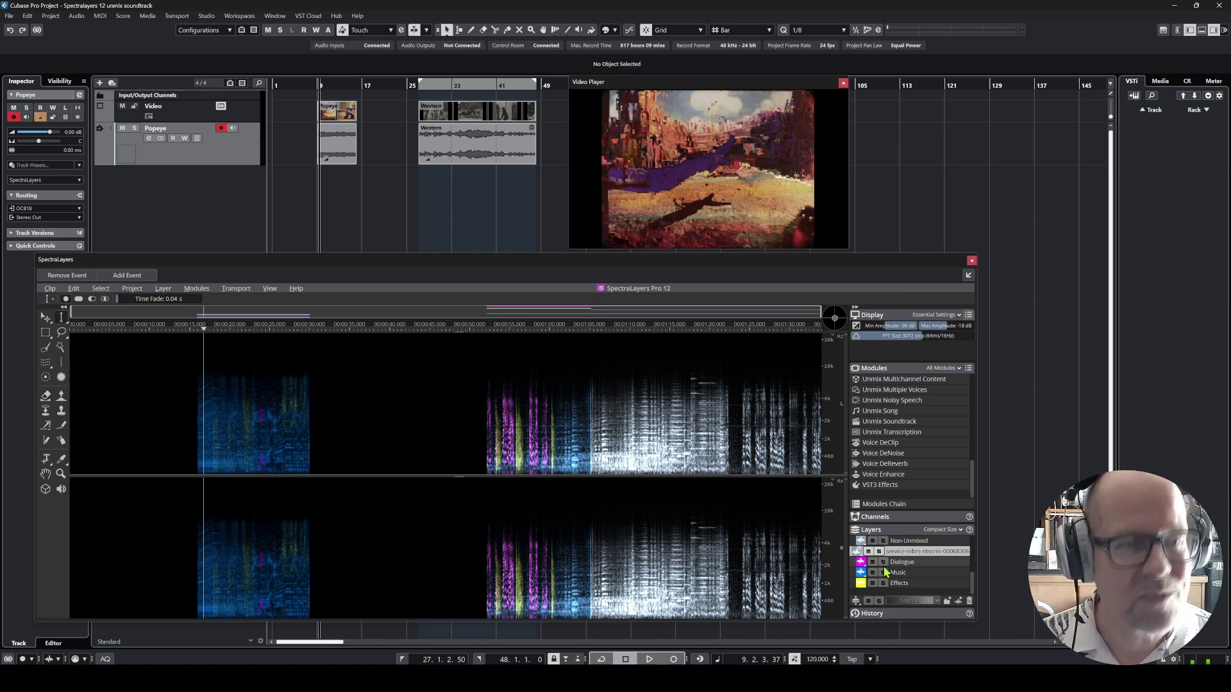
click(882, 562)
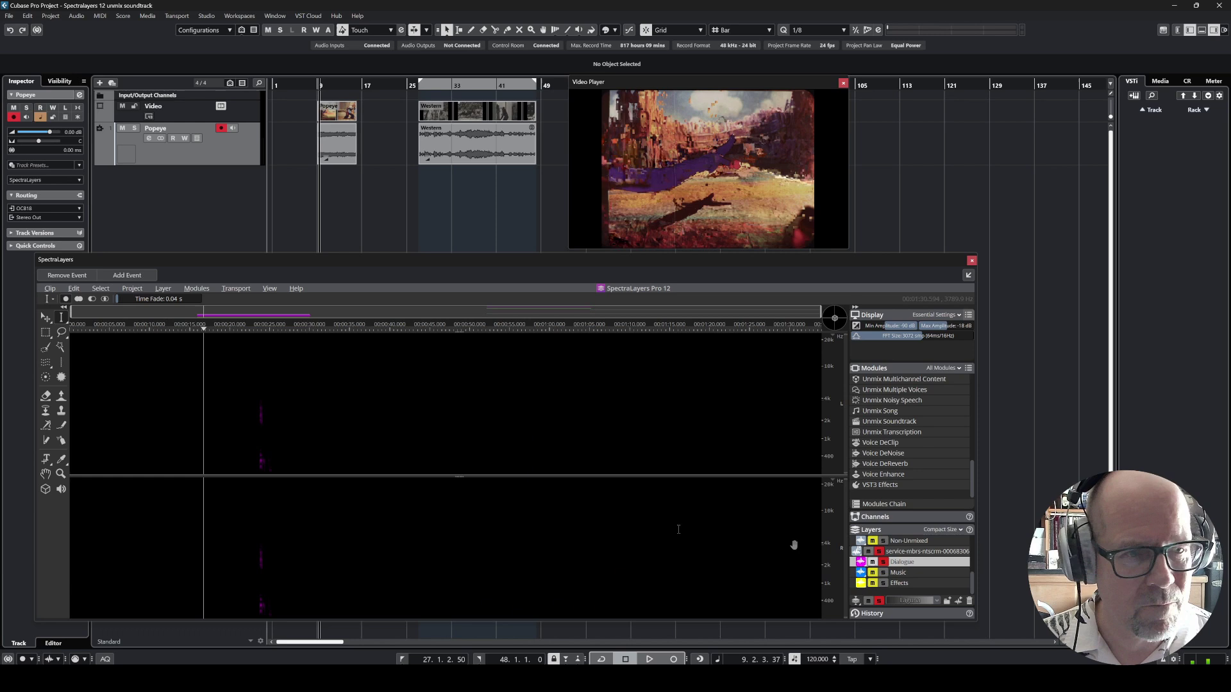
Step: Briefly play the soloed Dialogue, then solo Music and audition it from the cartoon start
click(256, 420)
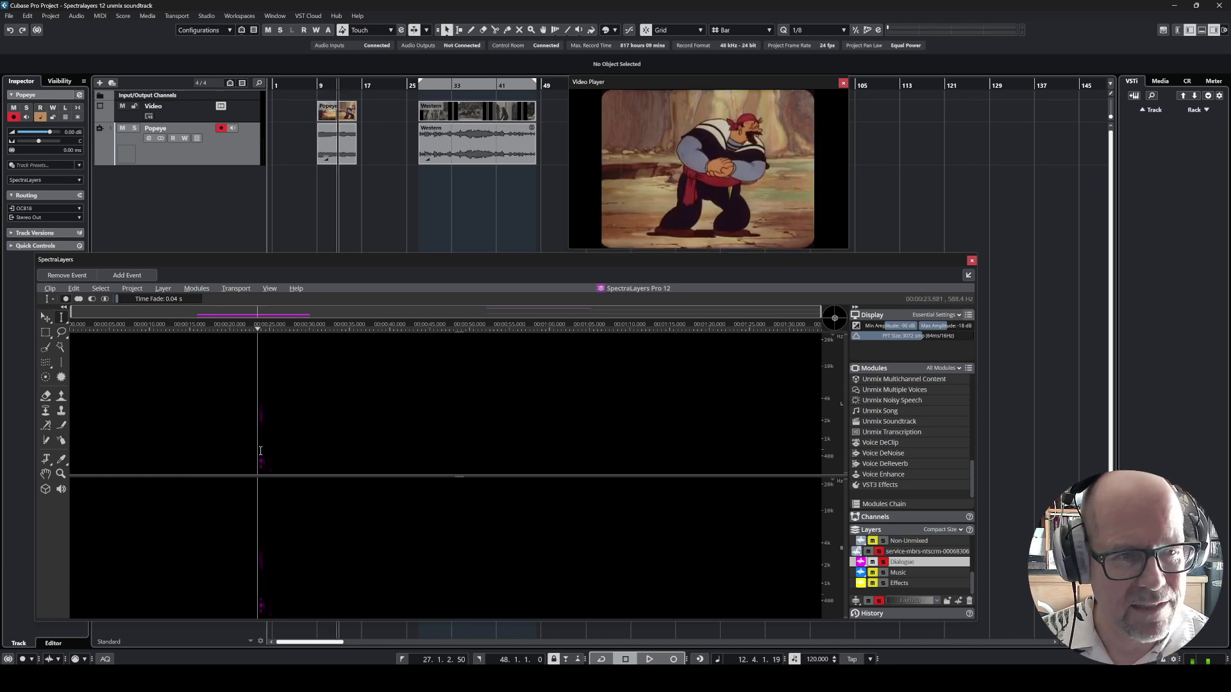
key(space)
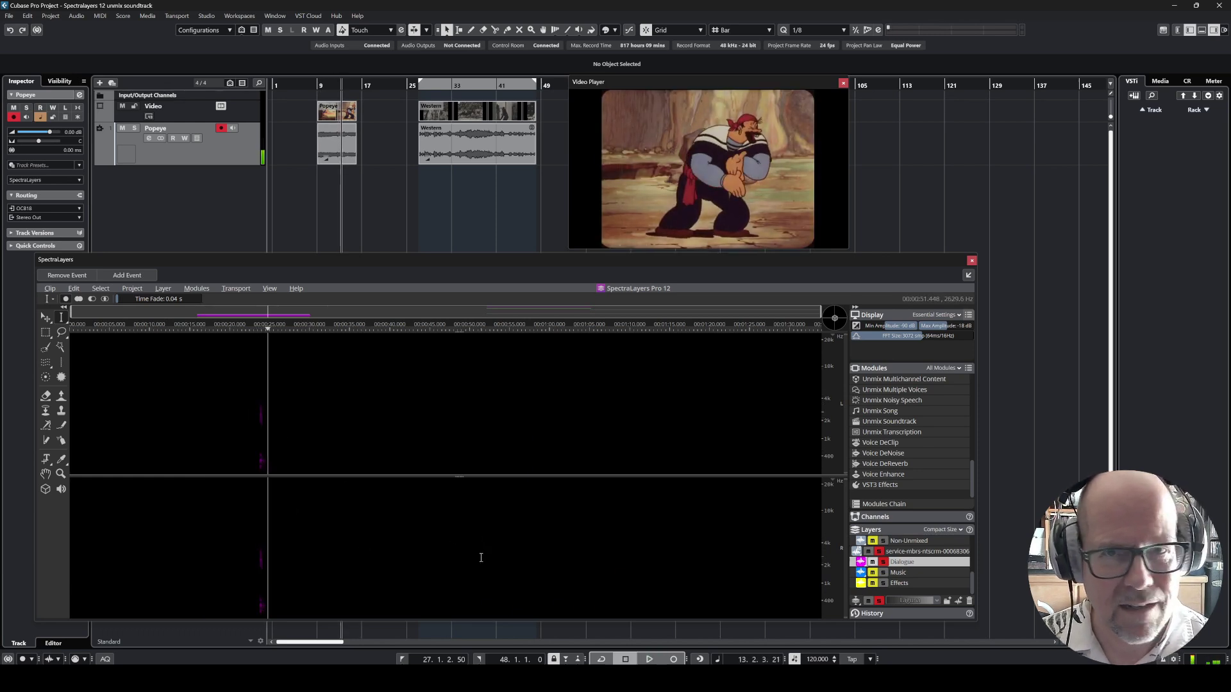
click(885, 574)
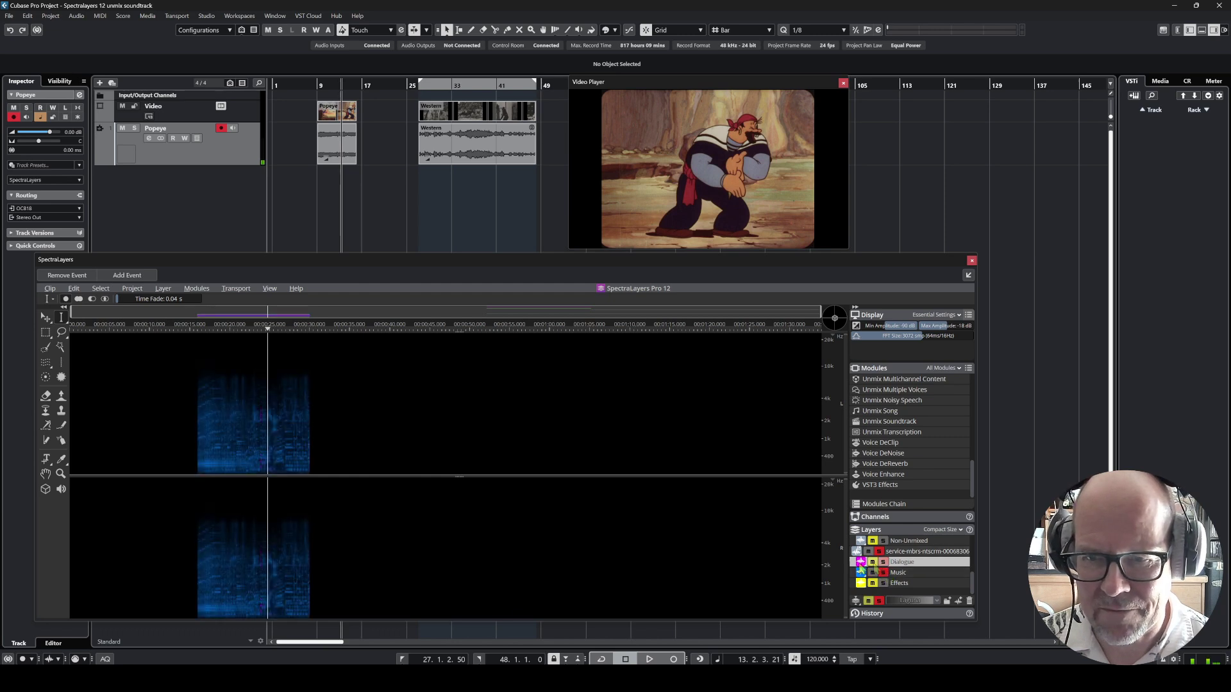
click(196, 438)
key(space)
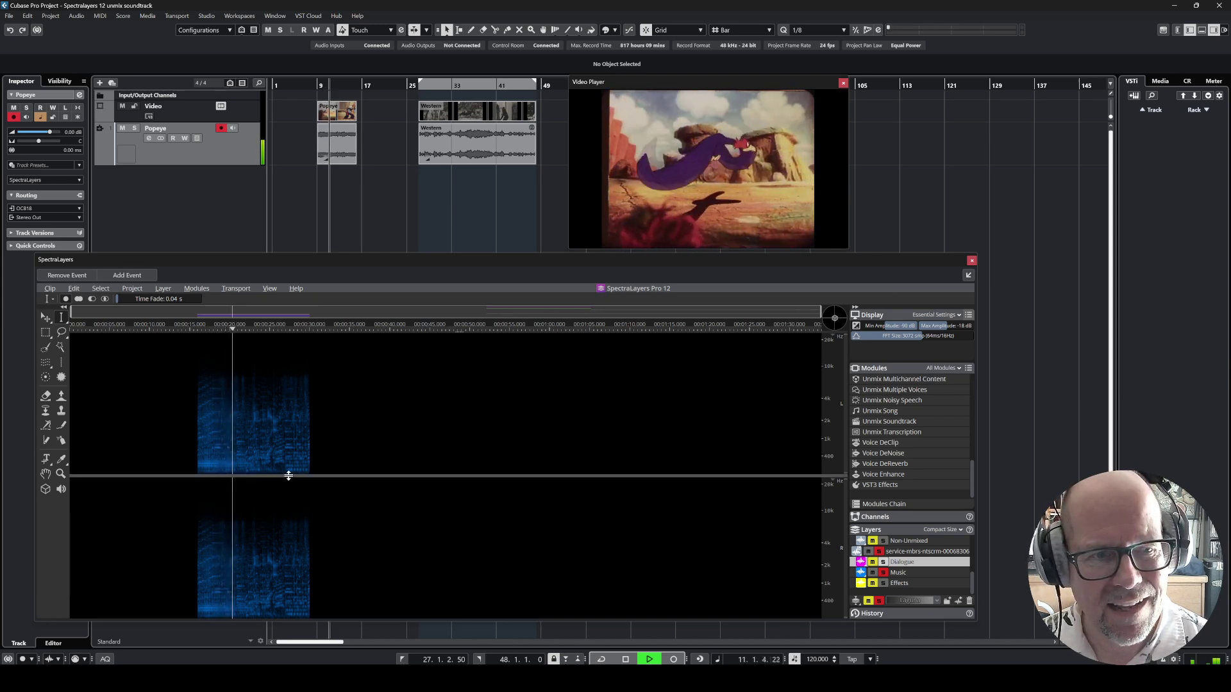
key(space)
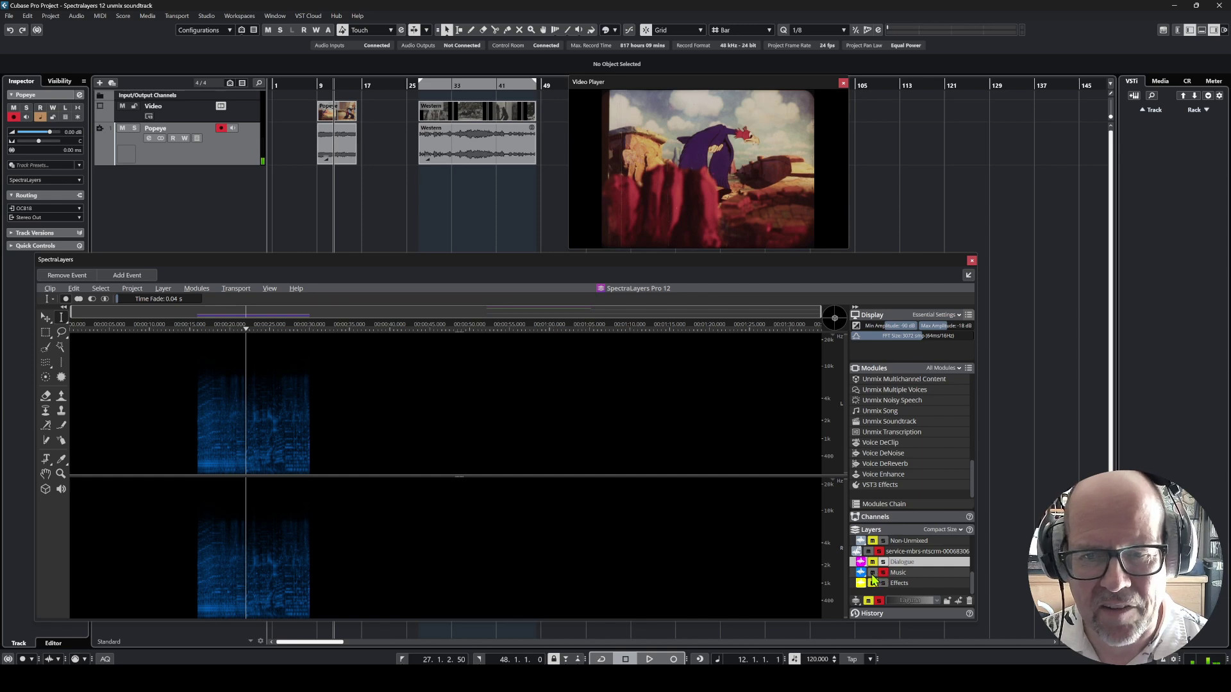
Step: Solo the Effects layer and audition it from later in the clip
click(879, 574)
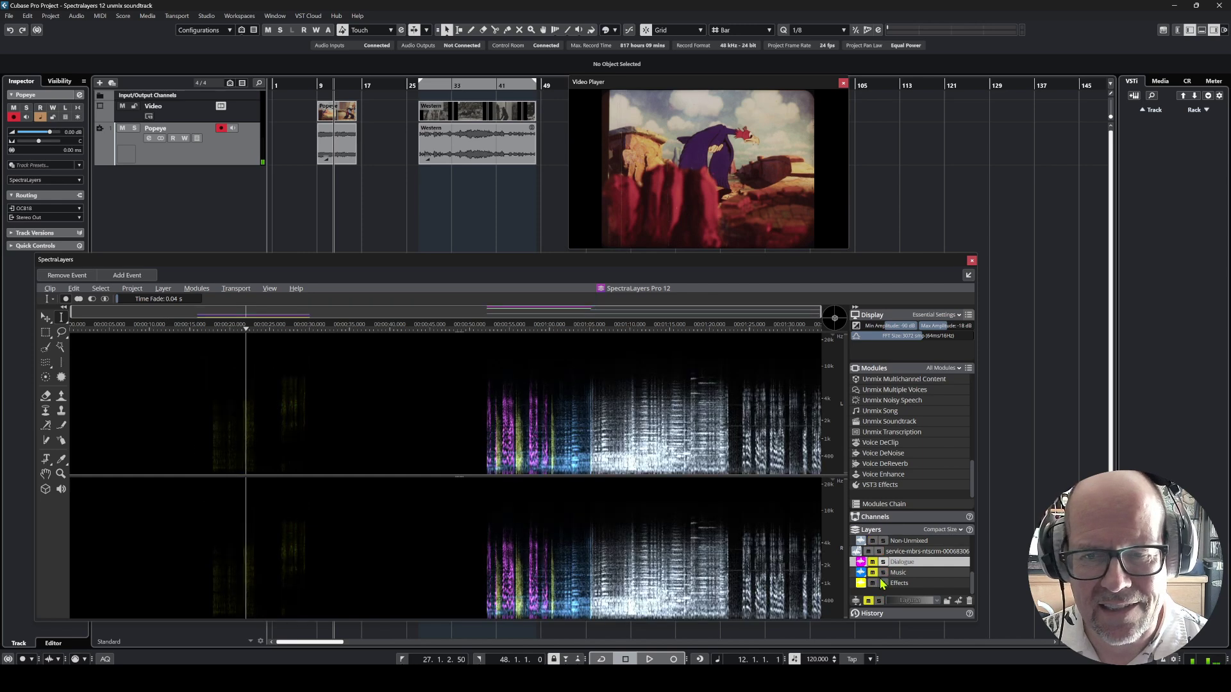
click(278, 448)
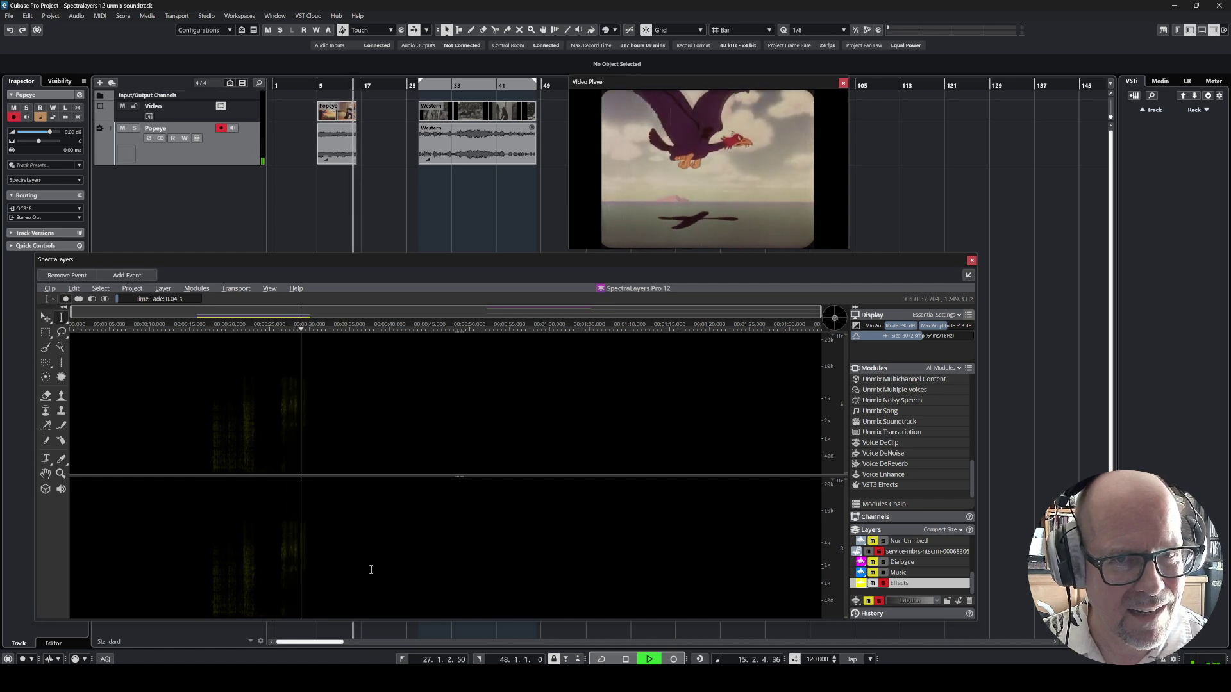
key(space)
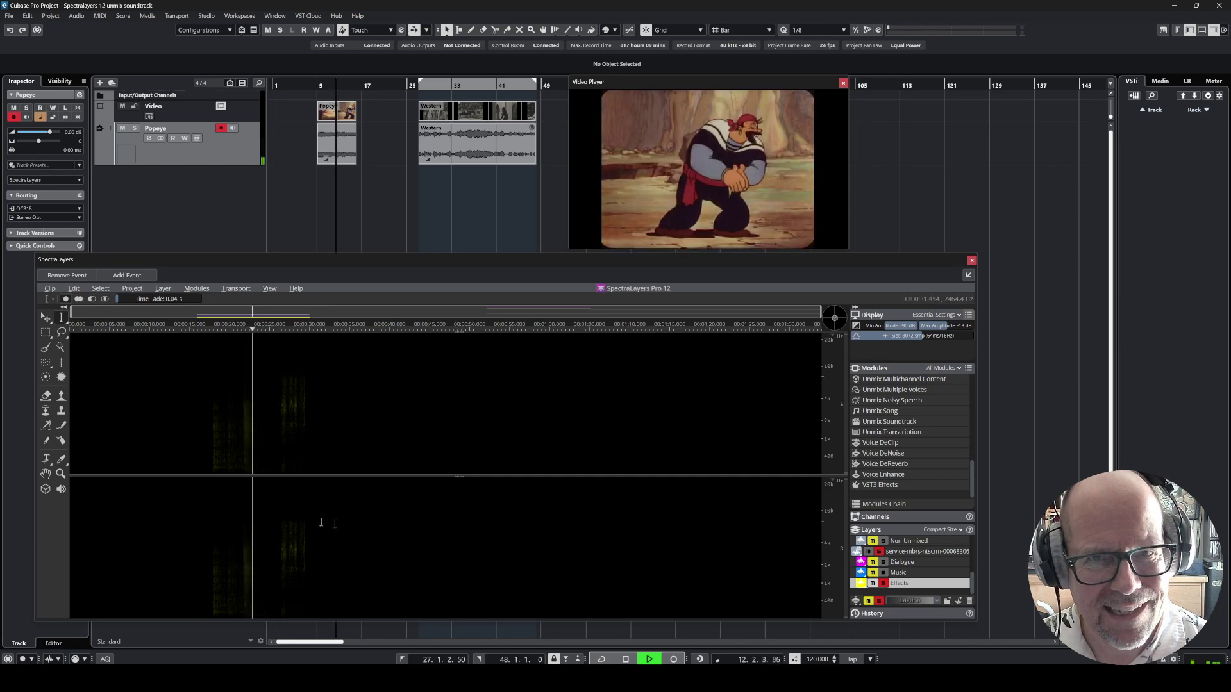
key(space)
Step: Switch the solo back to the Music layer and play it again
click(876, 579)
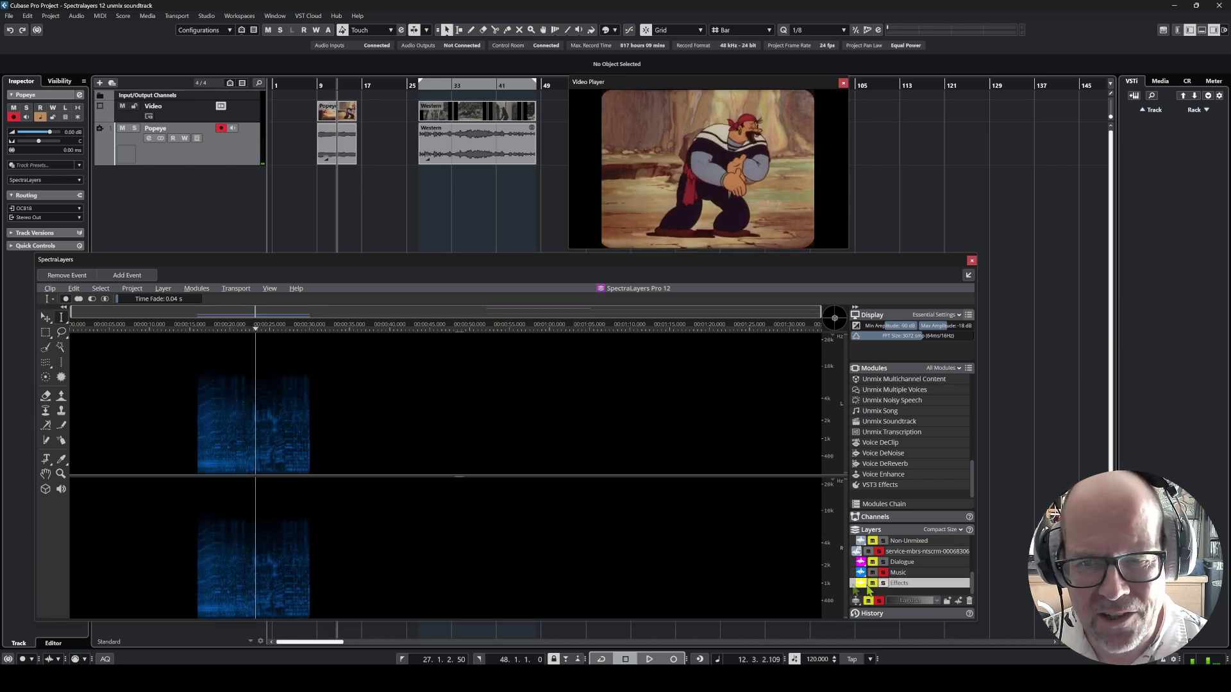
key(space)
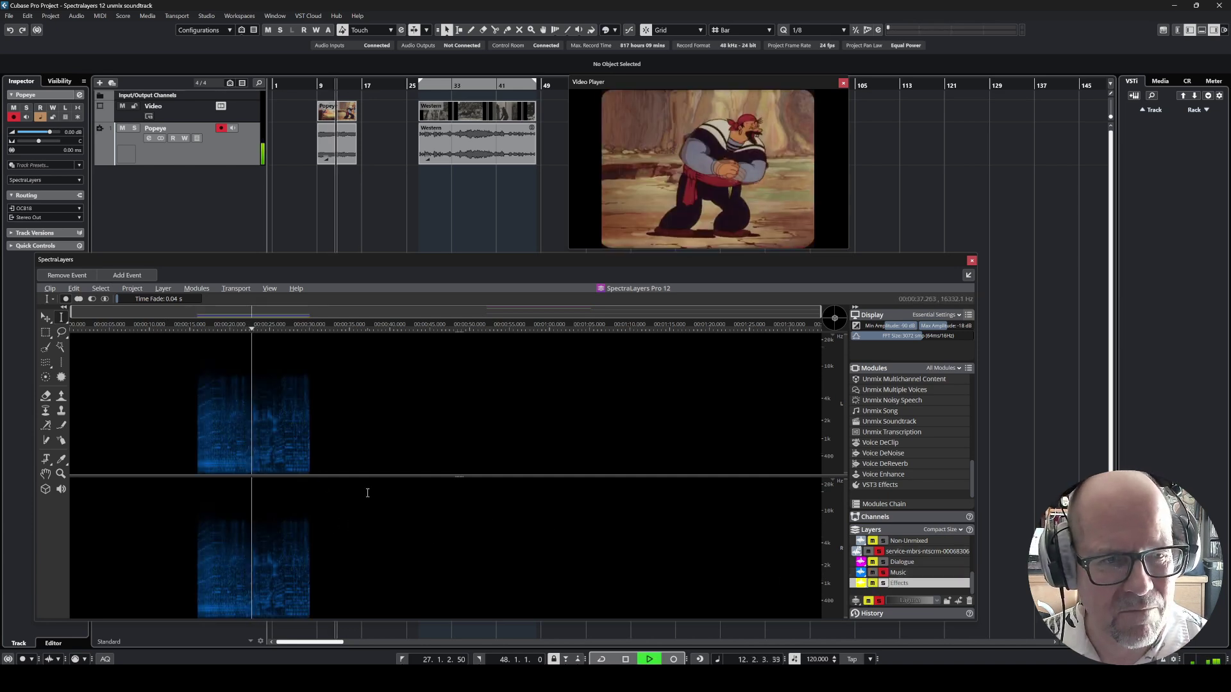
key(space)
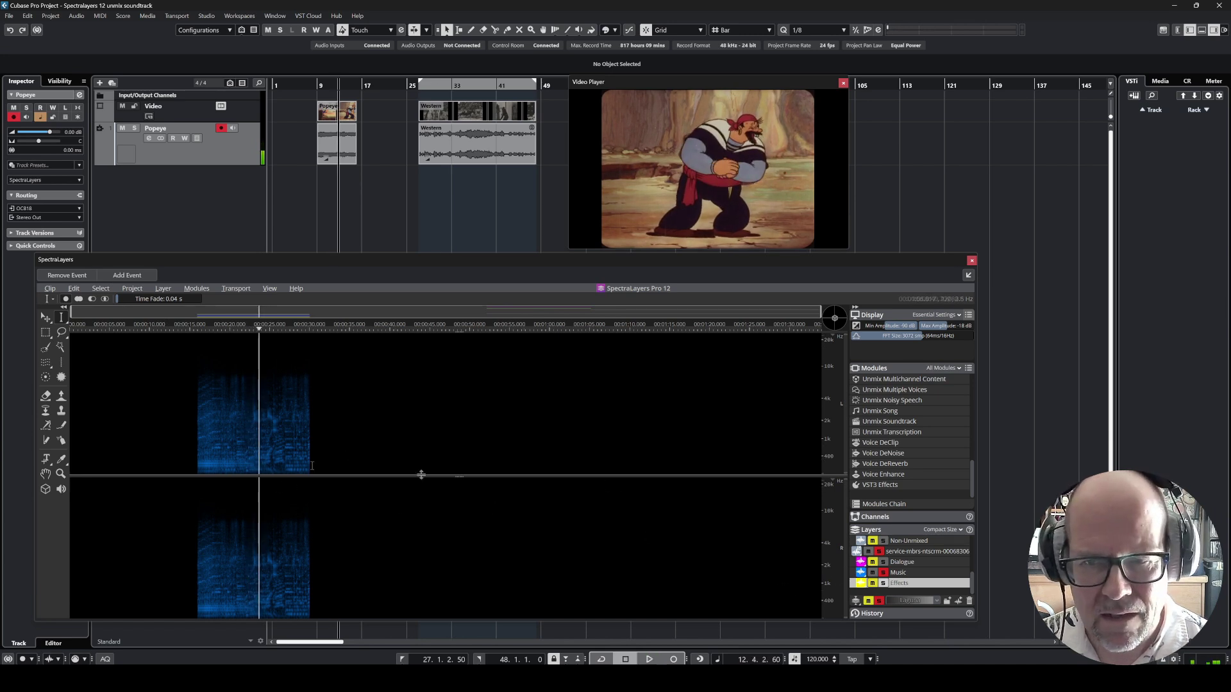
key(space)
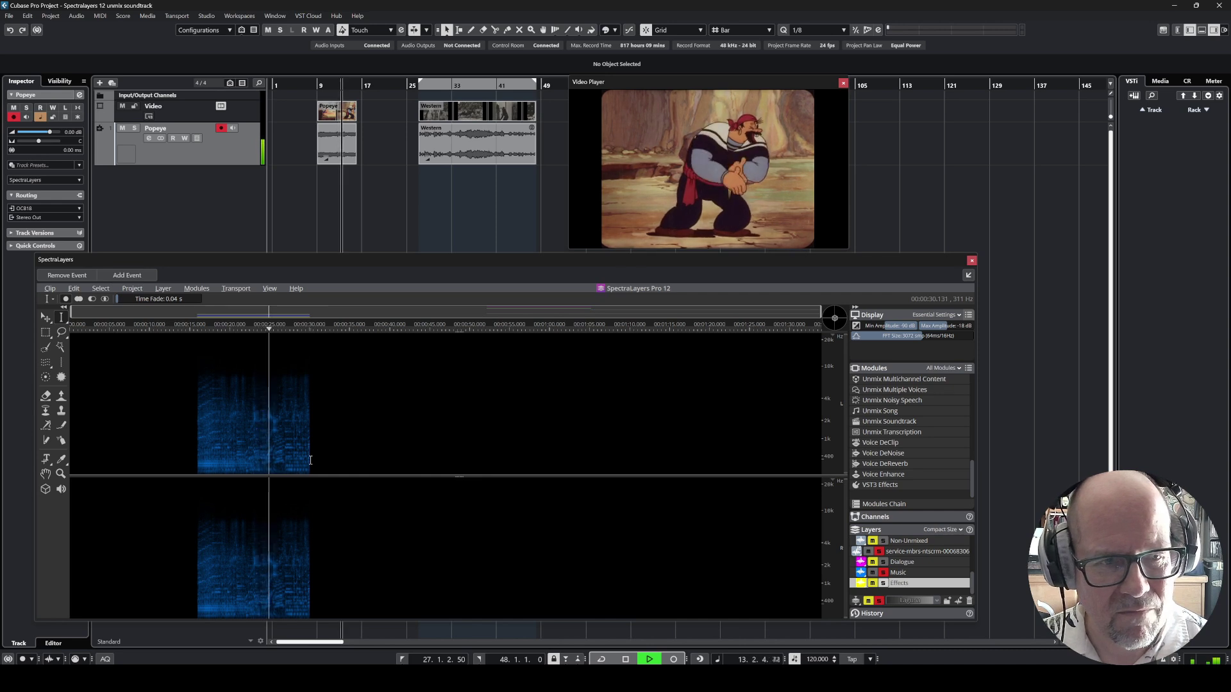
key(space)
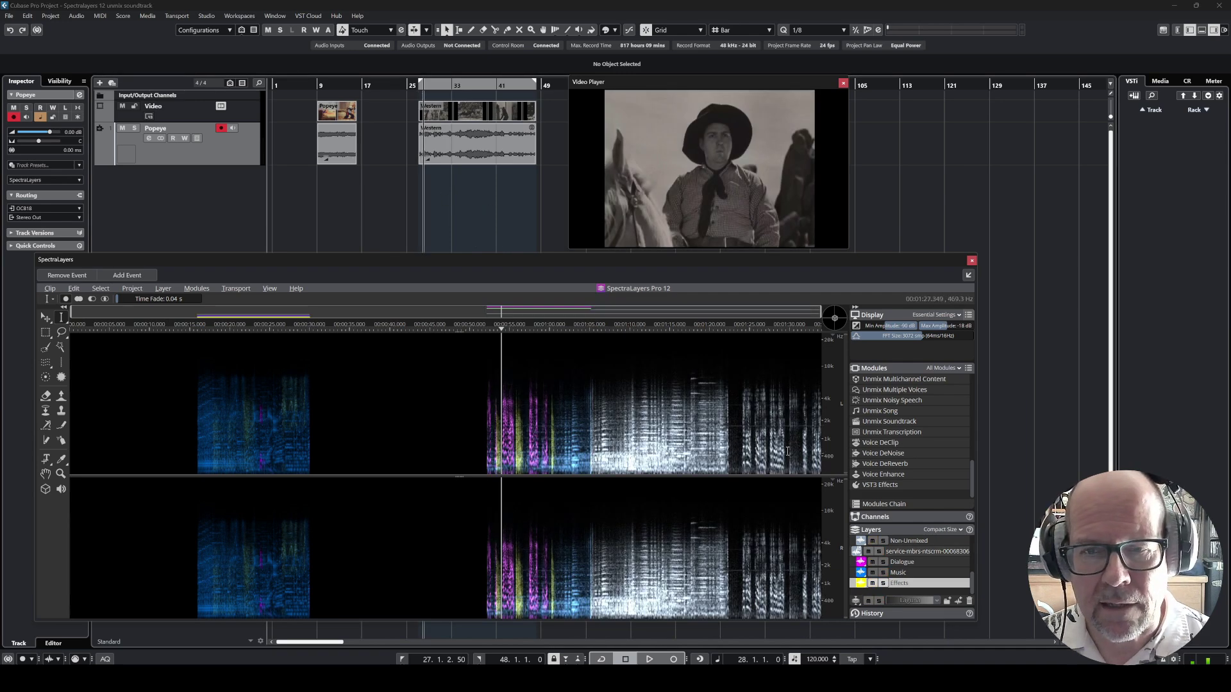
Step: Play the Western clip's full mix from its start
click(486, 420)
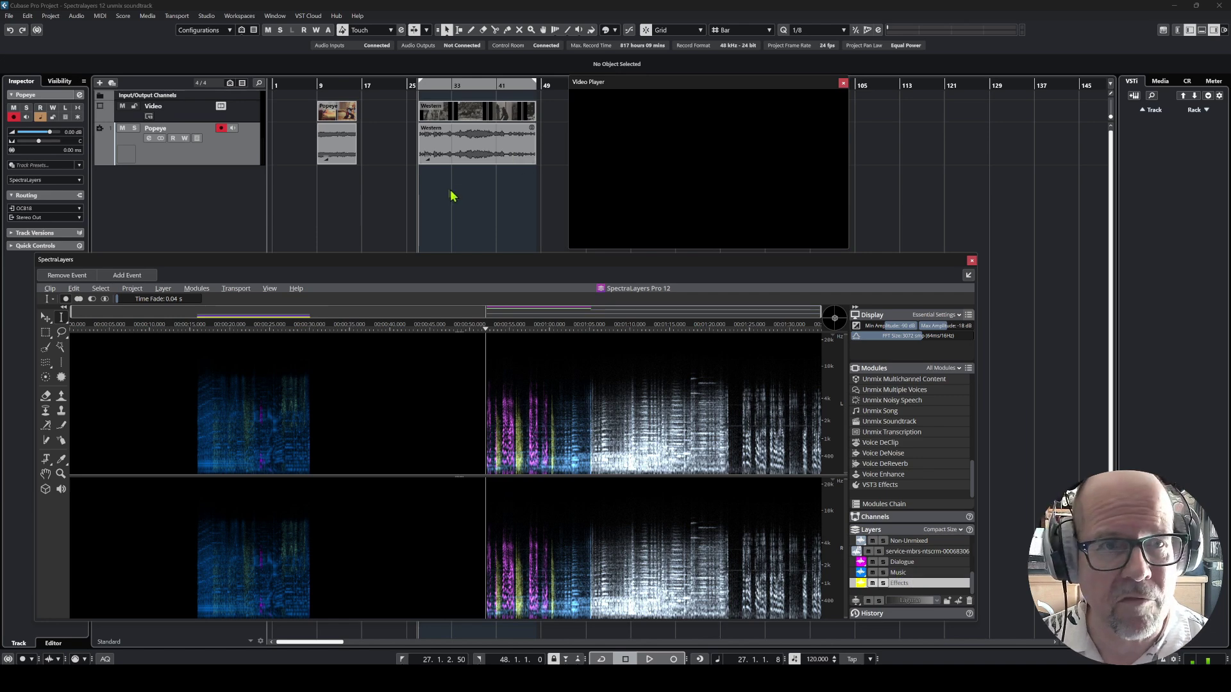
key(space)
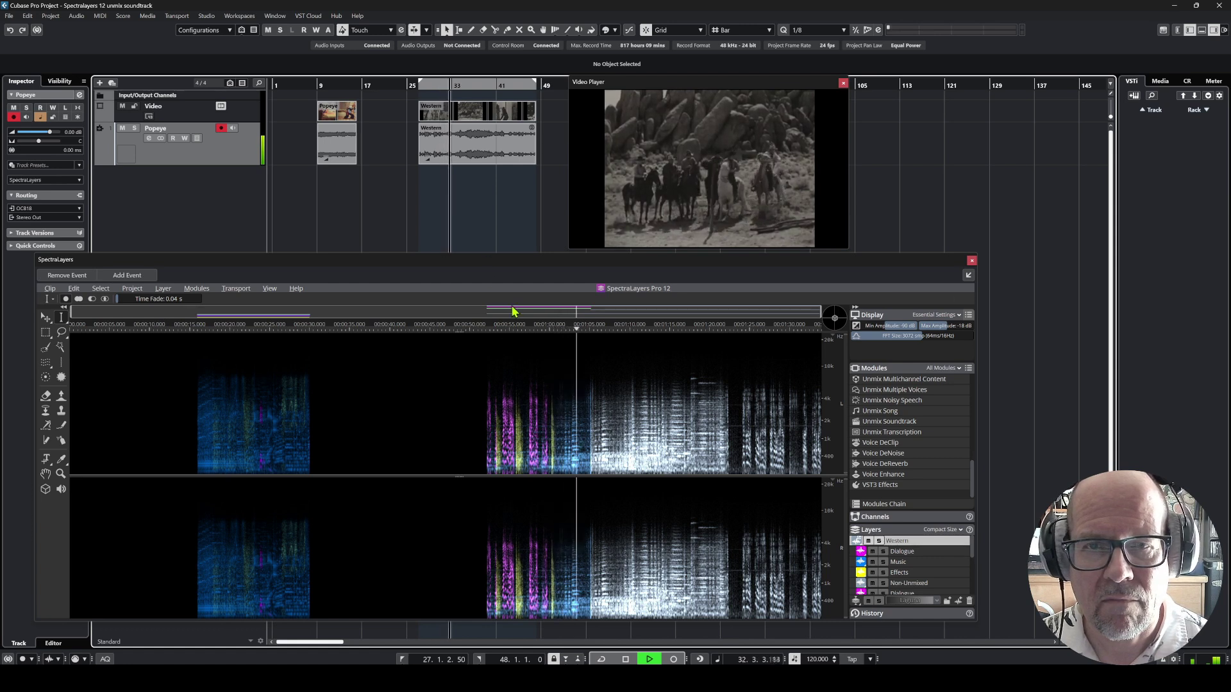
key(space)
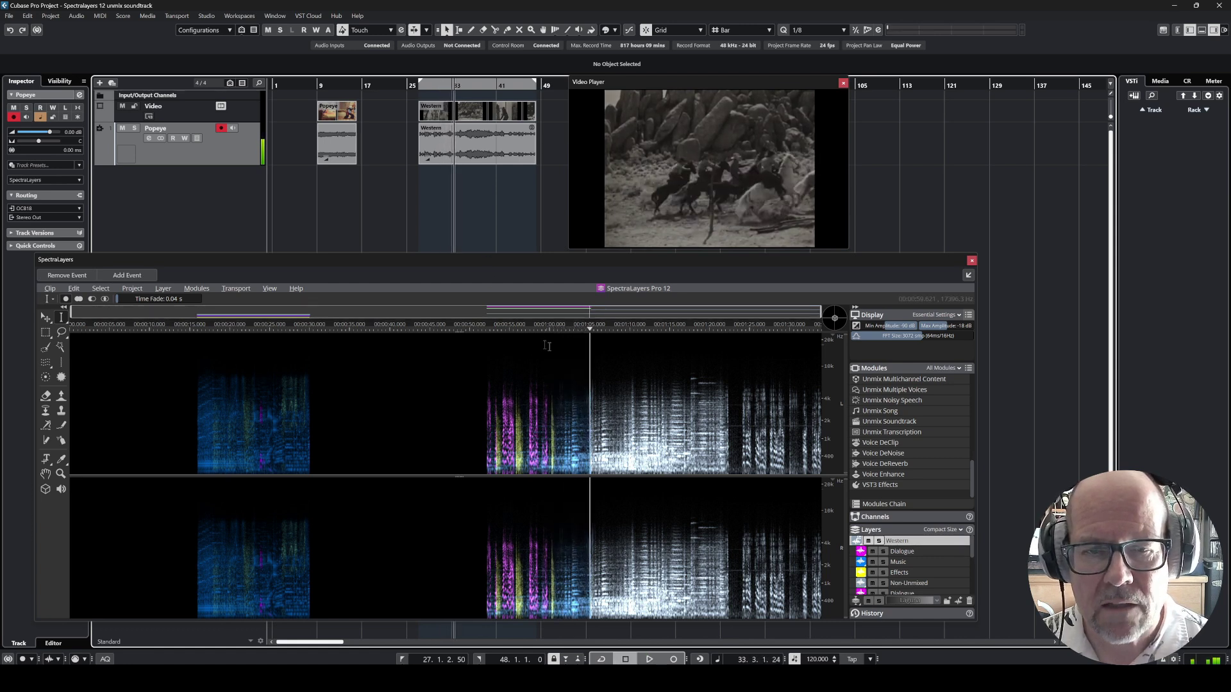
Step: Solo the Western Dialogue layer and play it from the clip start
click(899, 552)
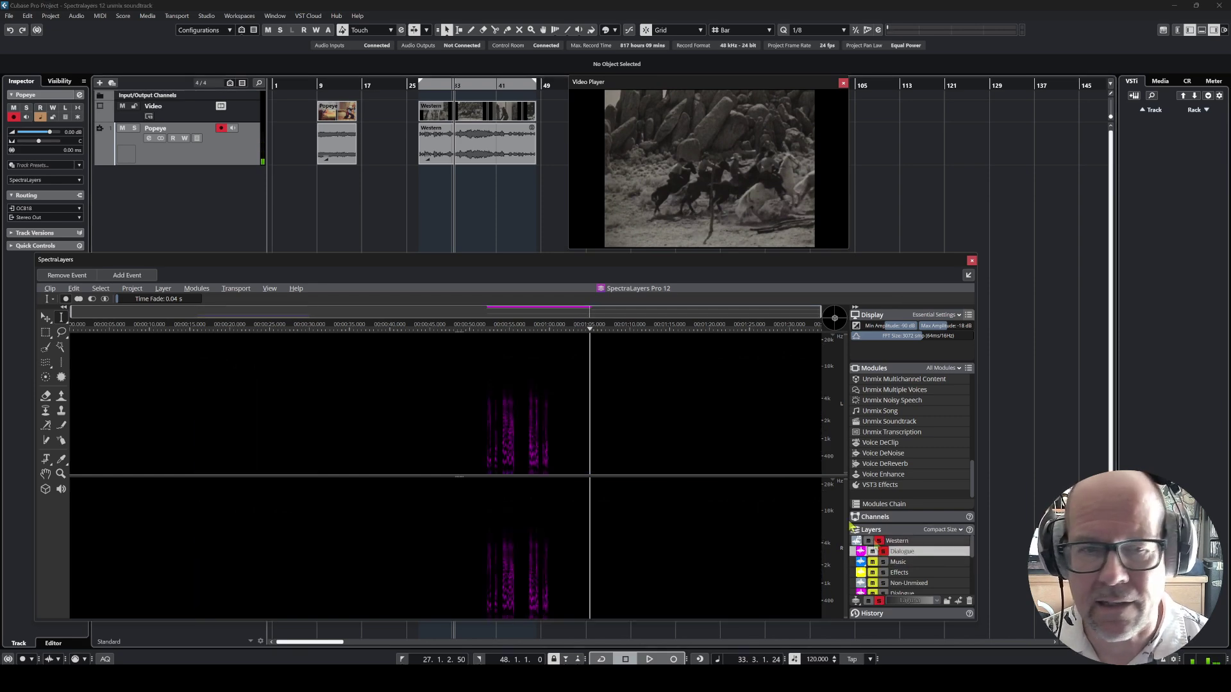
click(482, 392)
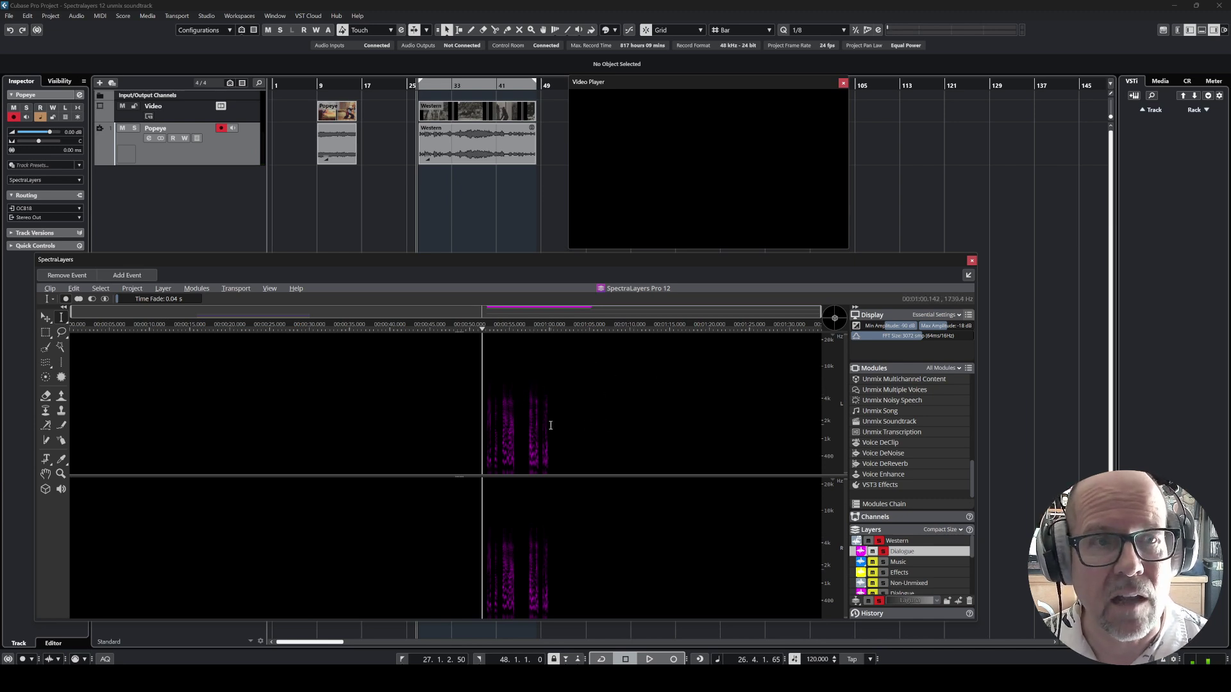
key(space)
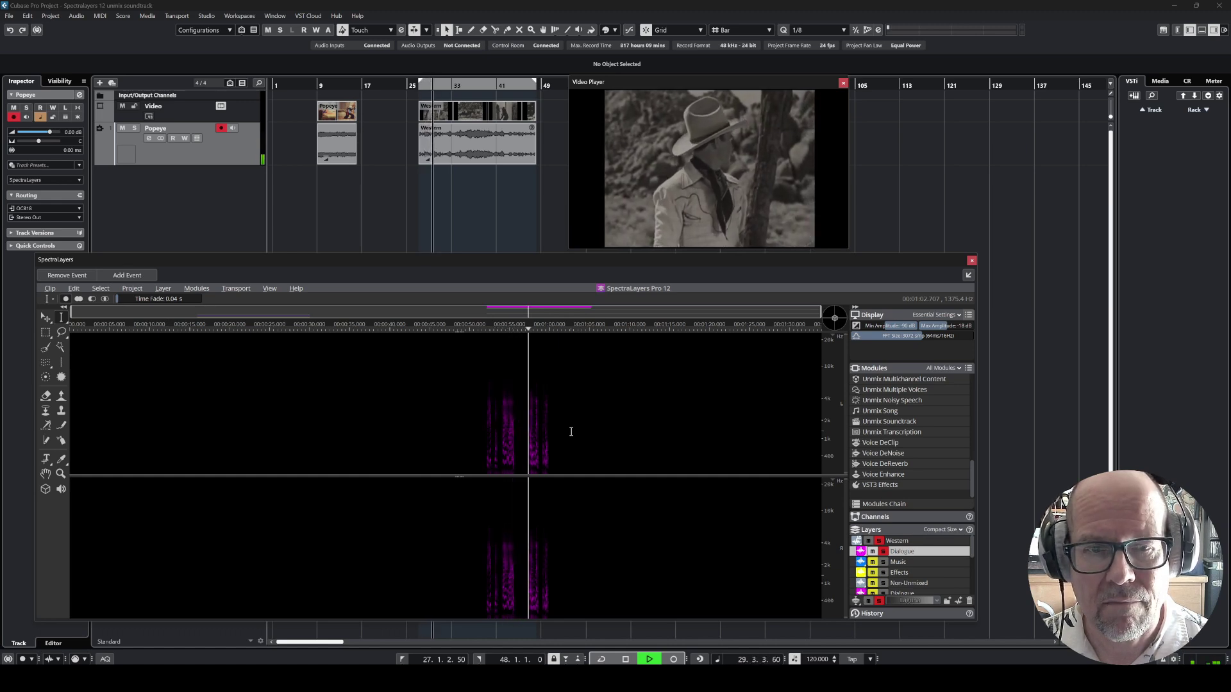
key(space)
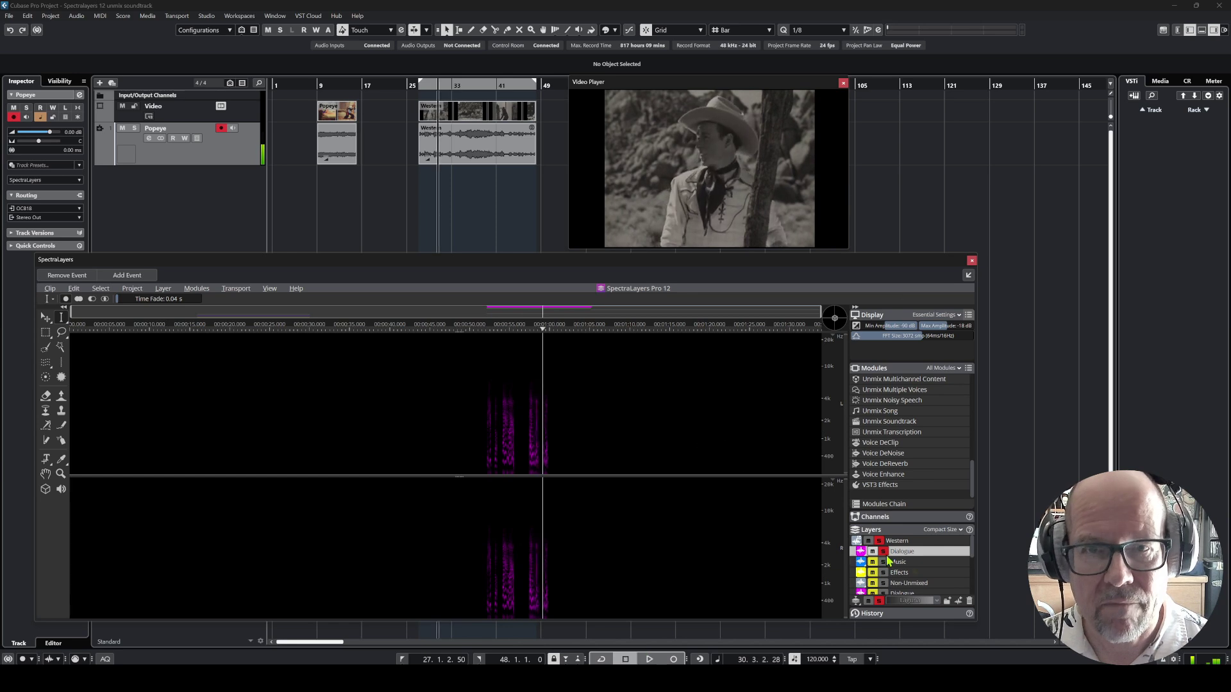
Step: Add the Music layer to the solo and replay from the clip start
click(880, 569)
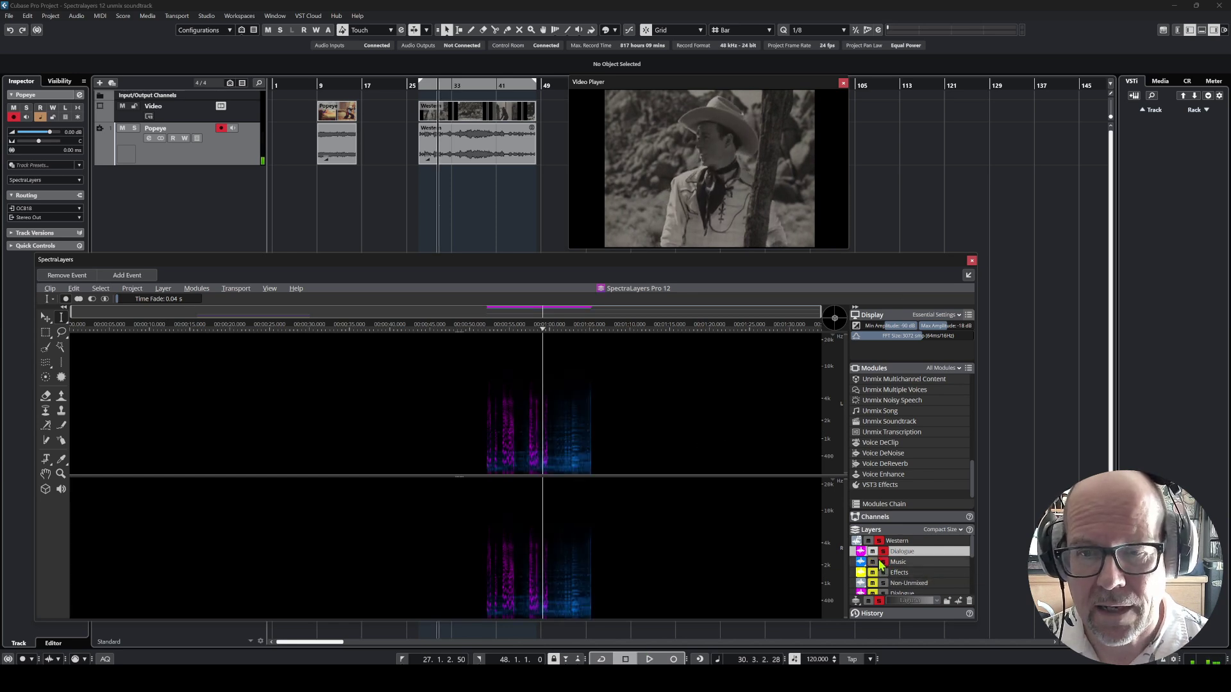
click(489, 423)
key(space)
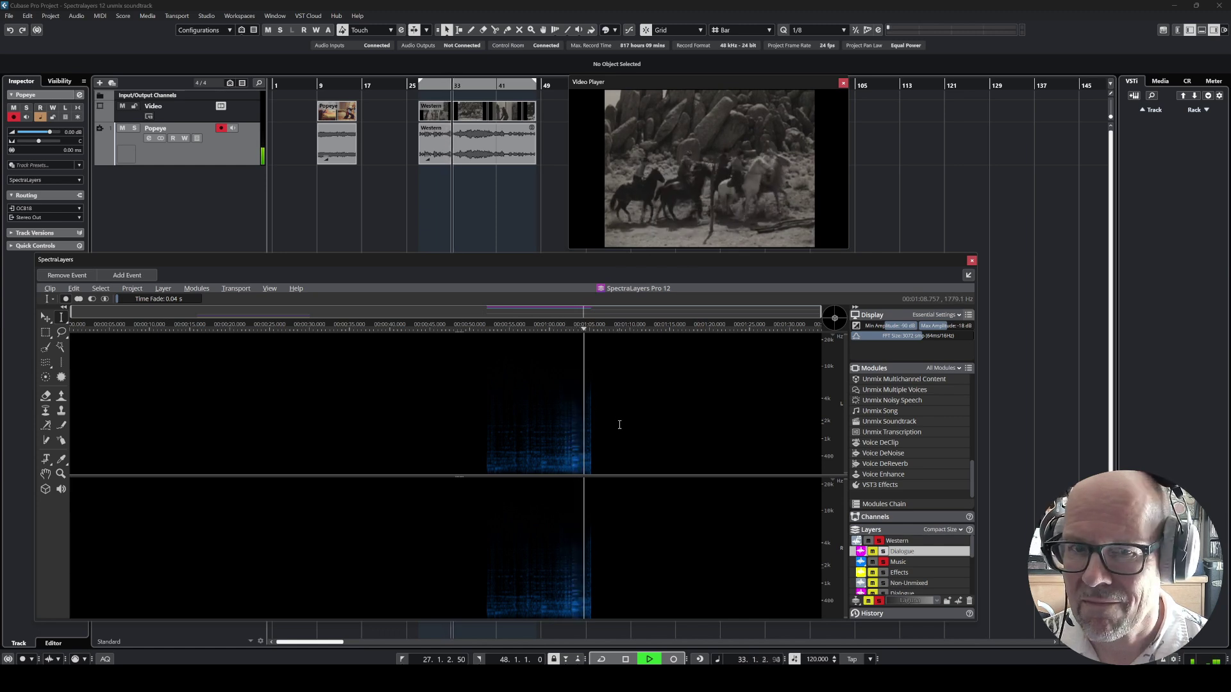
key(space)
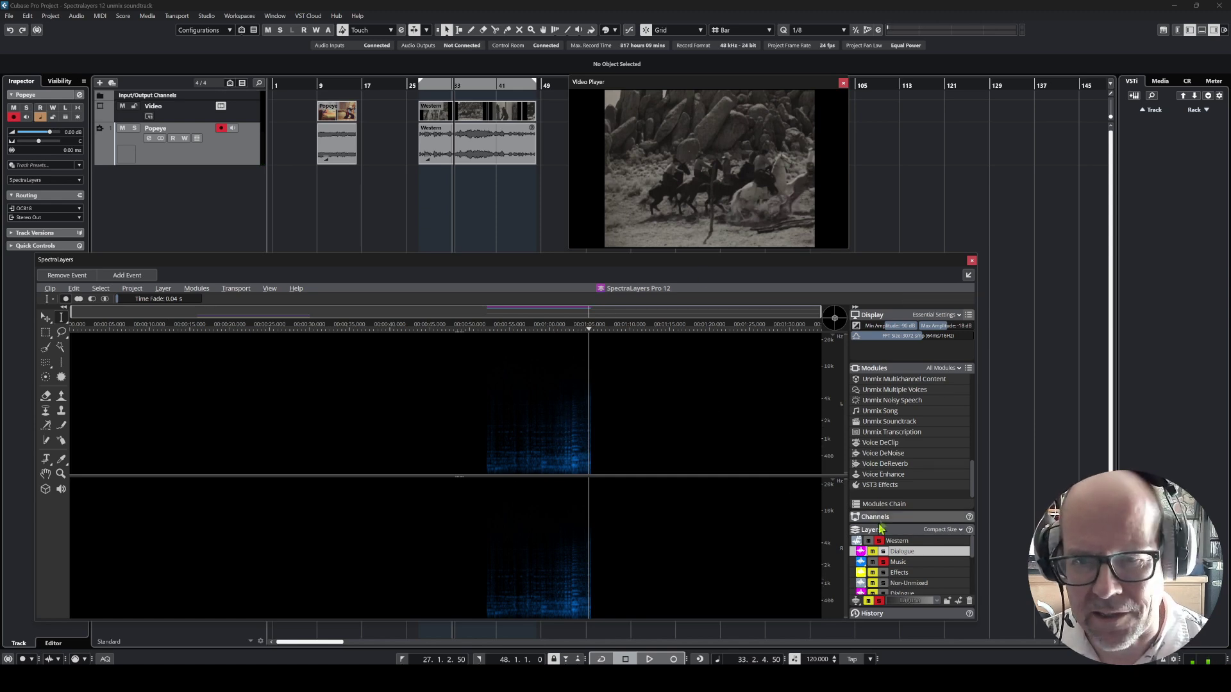
Step: Solo the Effects layer with Music silenced and play it from the clip start
click(882, 574)
click(873, 563)
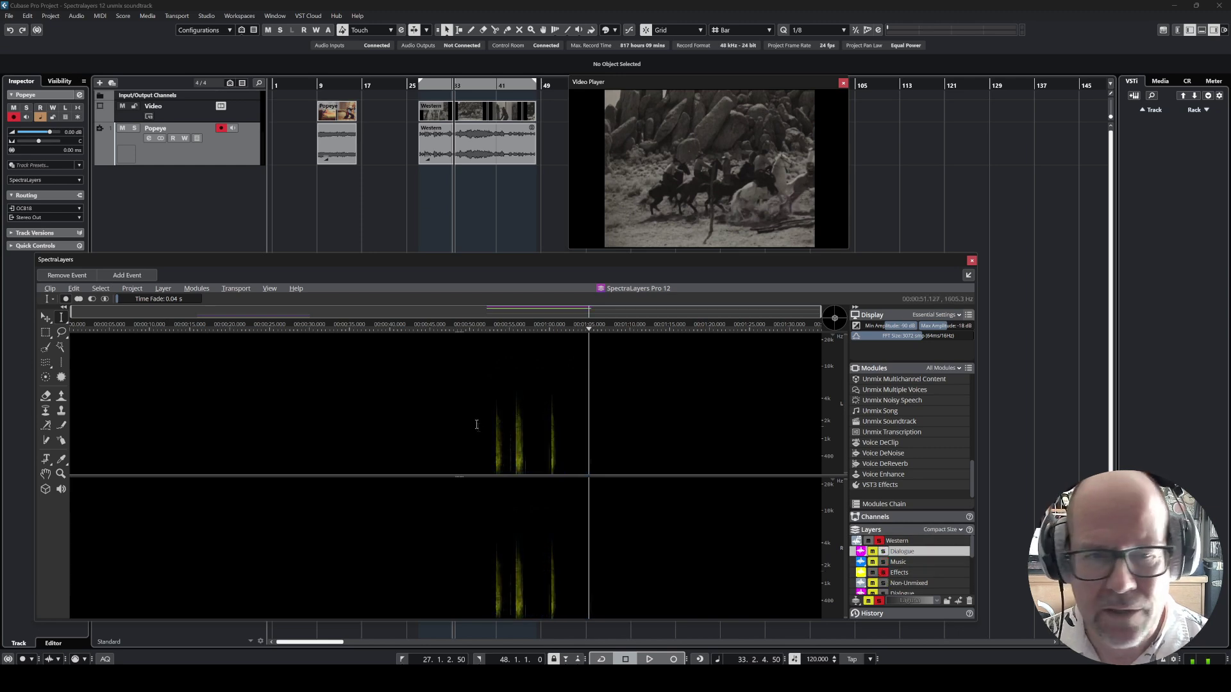
click(470, 418)
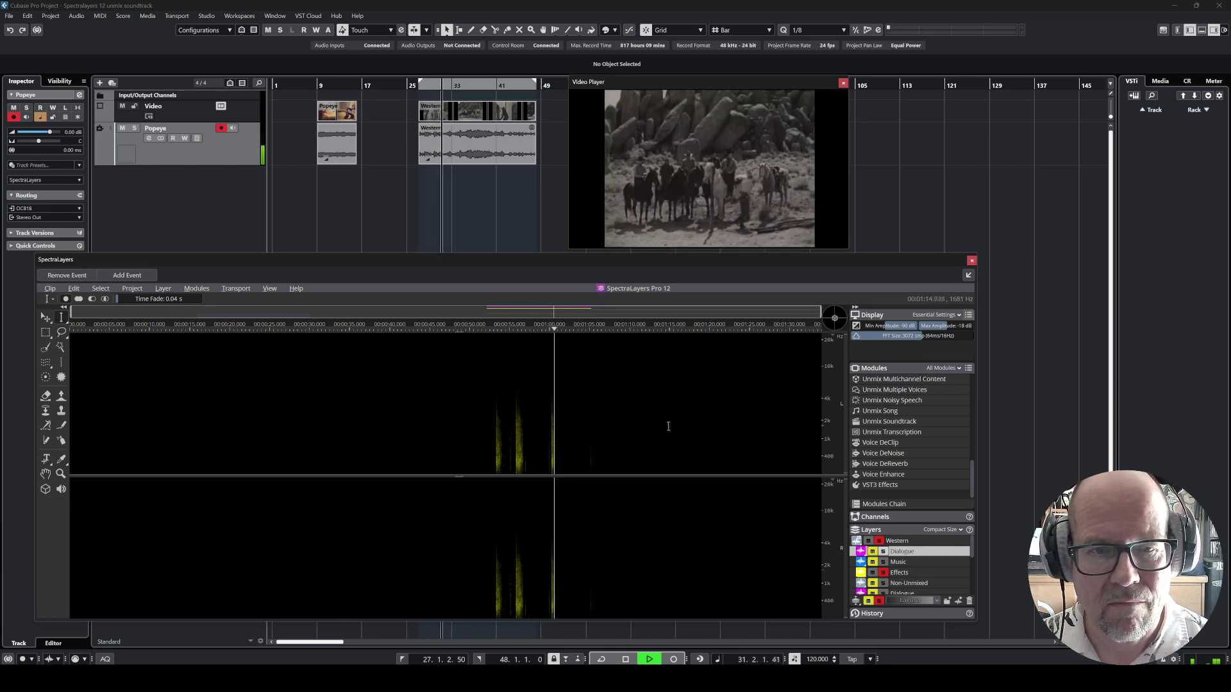
key(space)
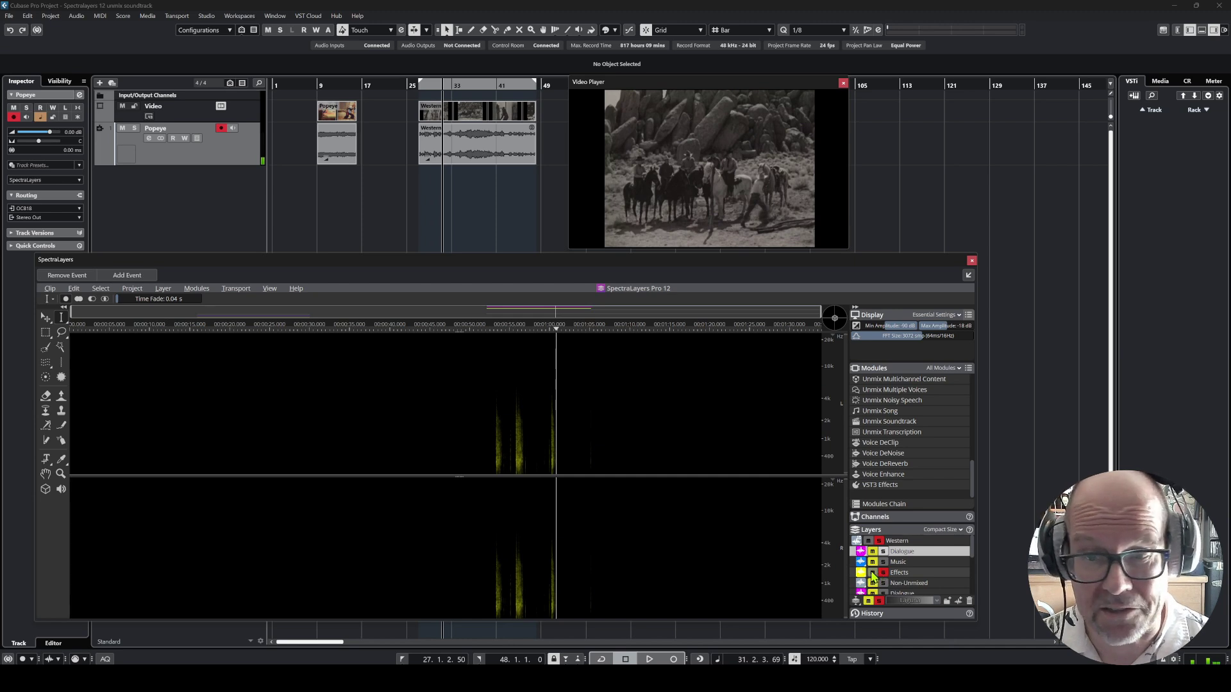
Step: Bring the Dialogue and Effects layers back, then select all three stem layers
click(872, 574)
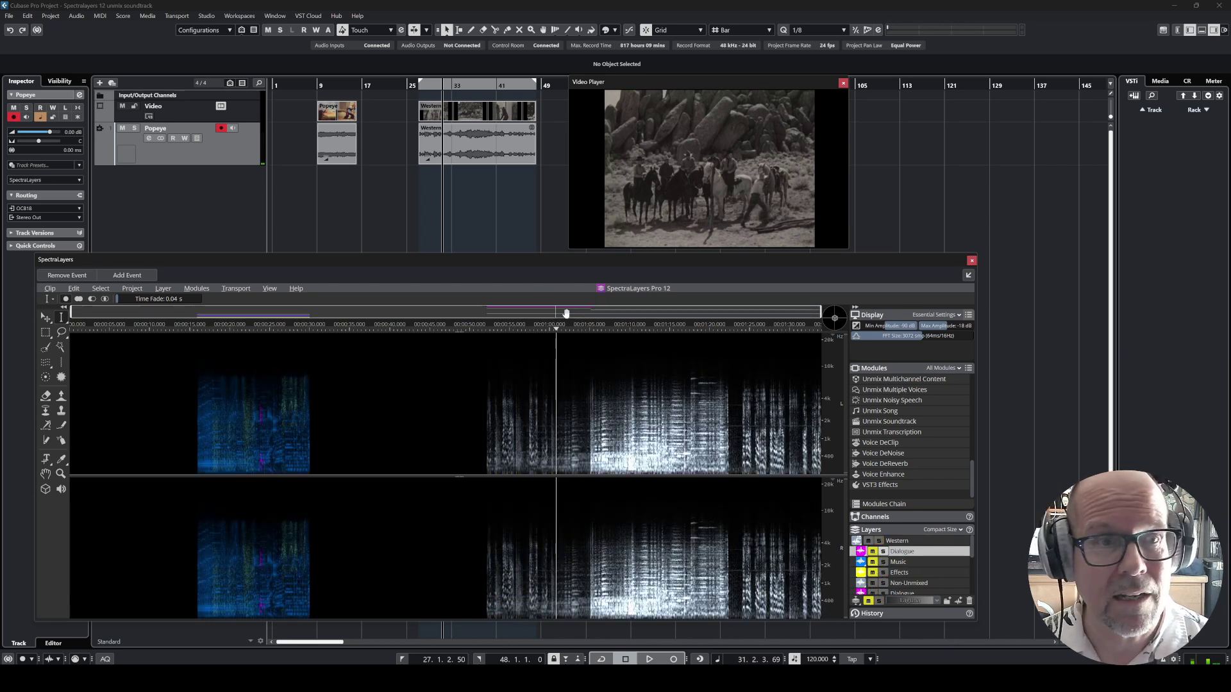
click(872, 561)
click(872, 569)
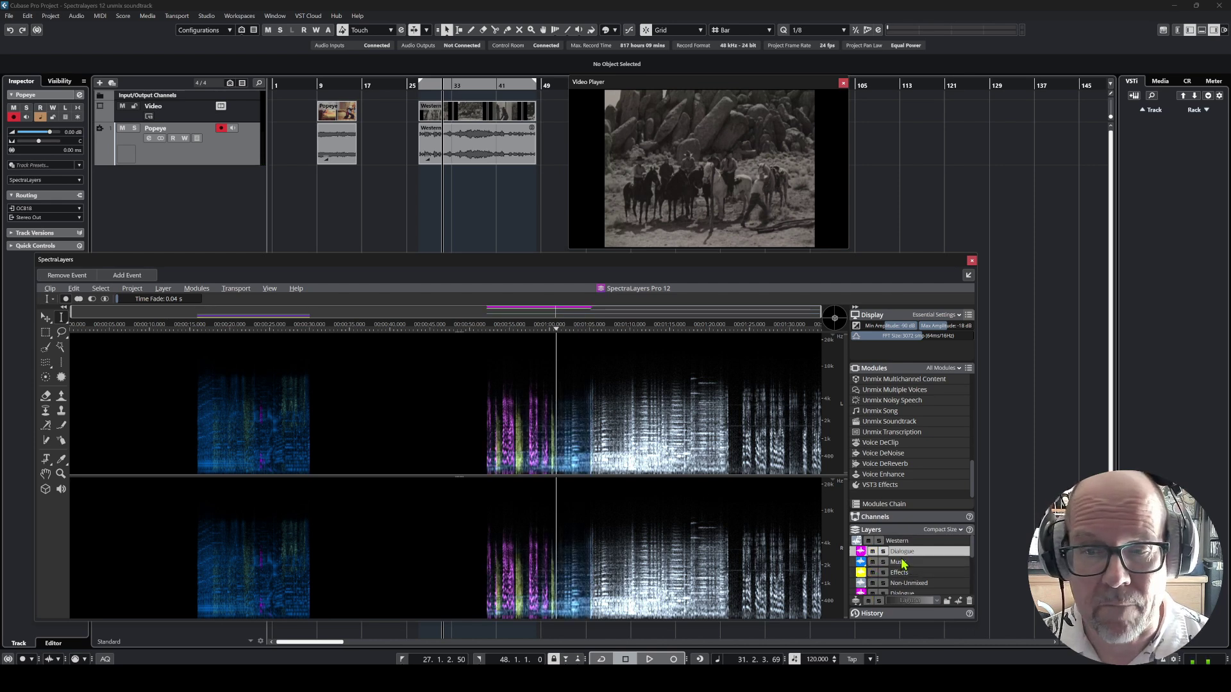
click(904, 571)
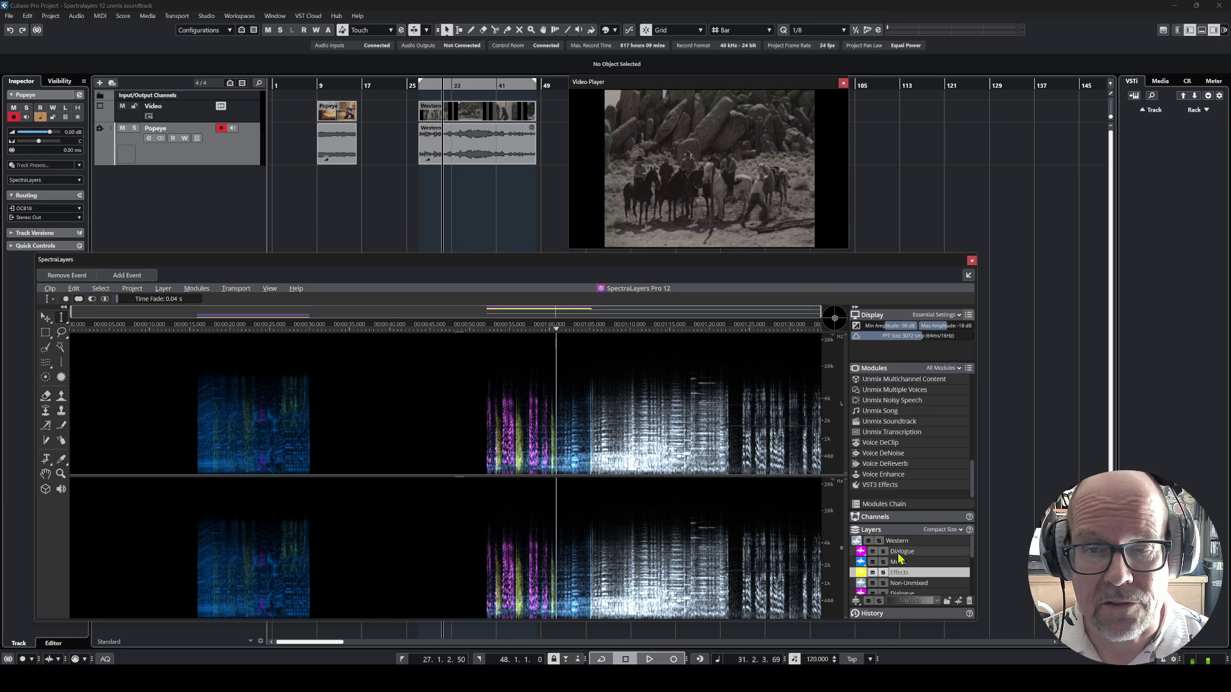
drag(898, 556, 900, 573)
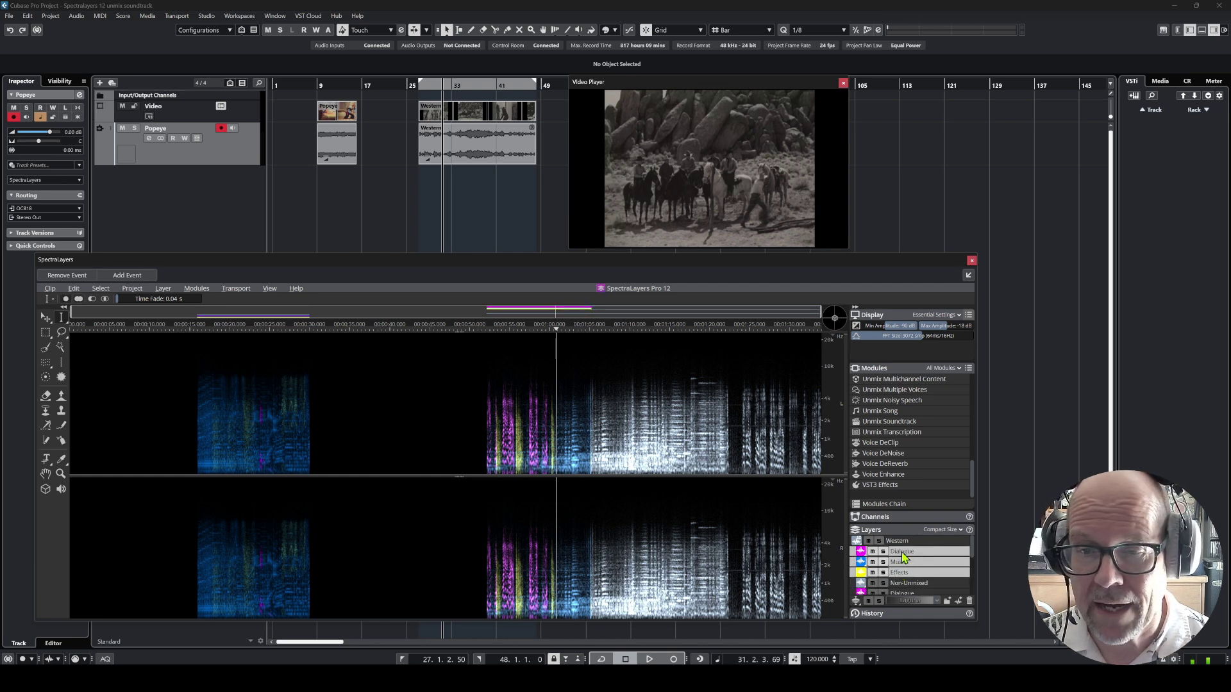
Step: Drag the Dialogue, Music and Effects layers into Cubase, each on its own track
drag(903, 557, 250, 180)
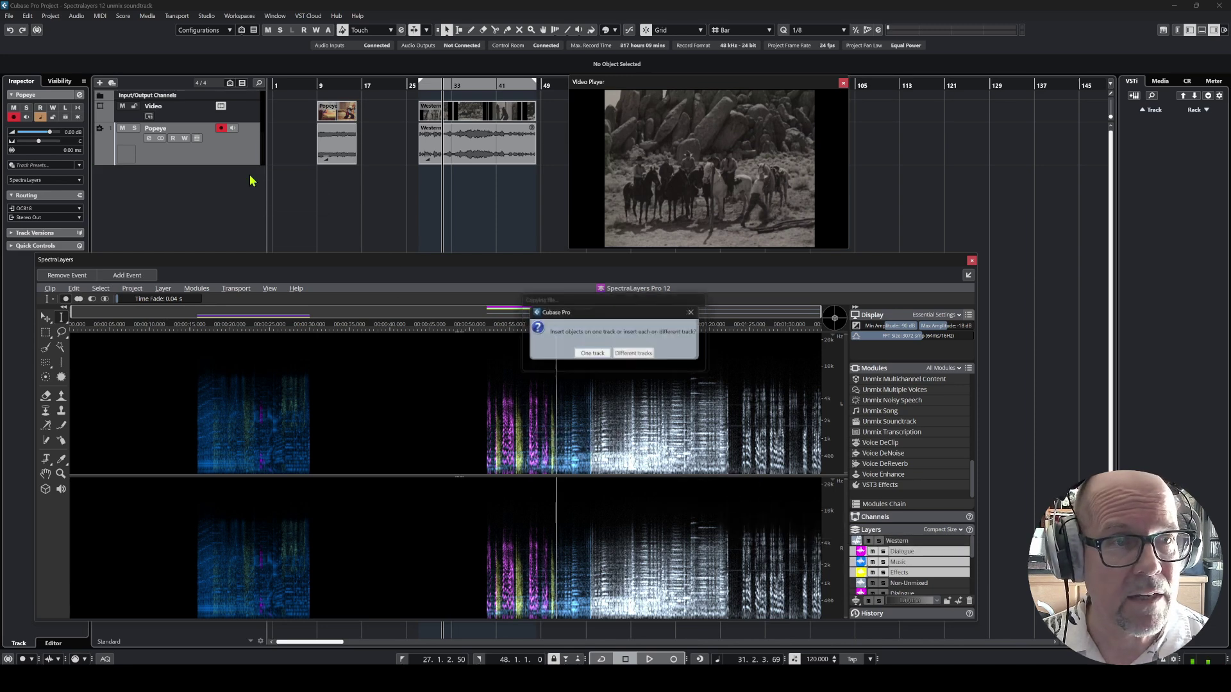
click(634, 355)
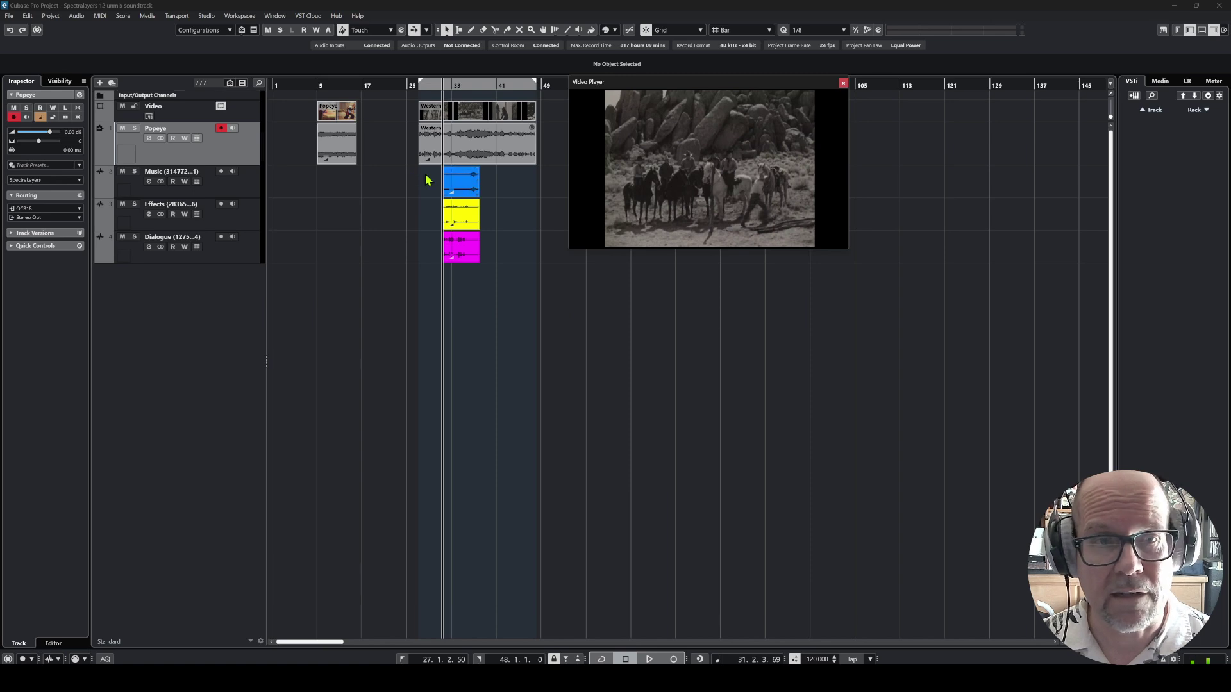
double_click(468, 216)
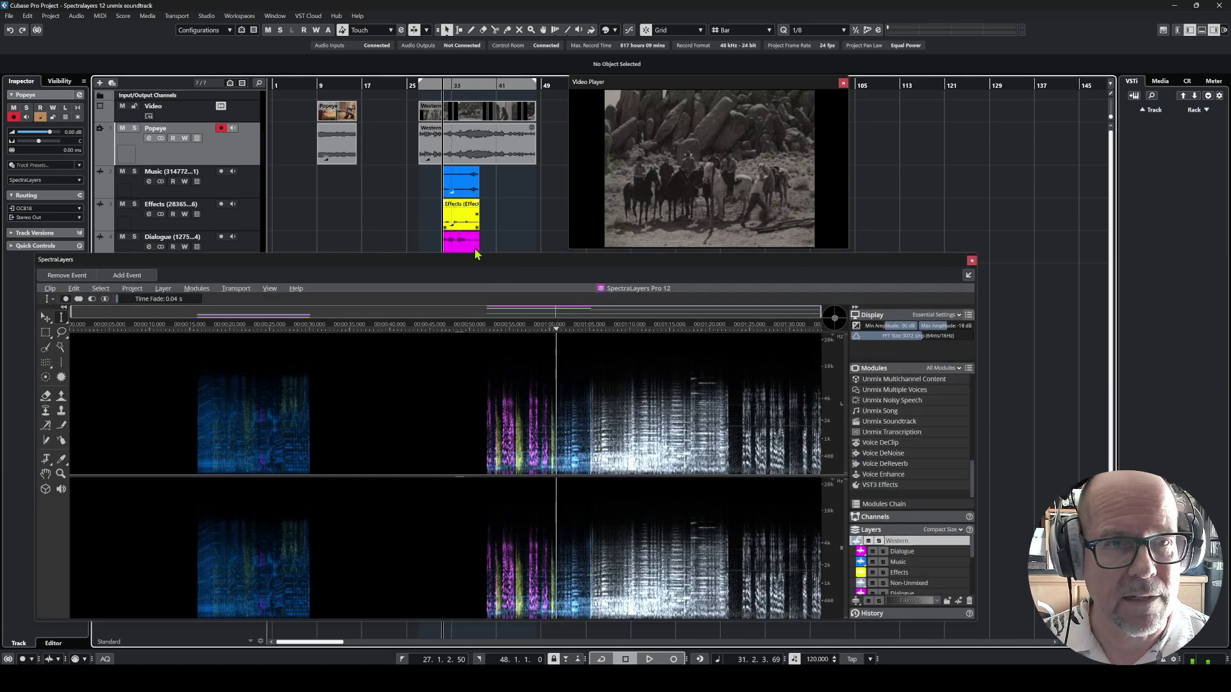
click(463, 184)
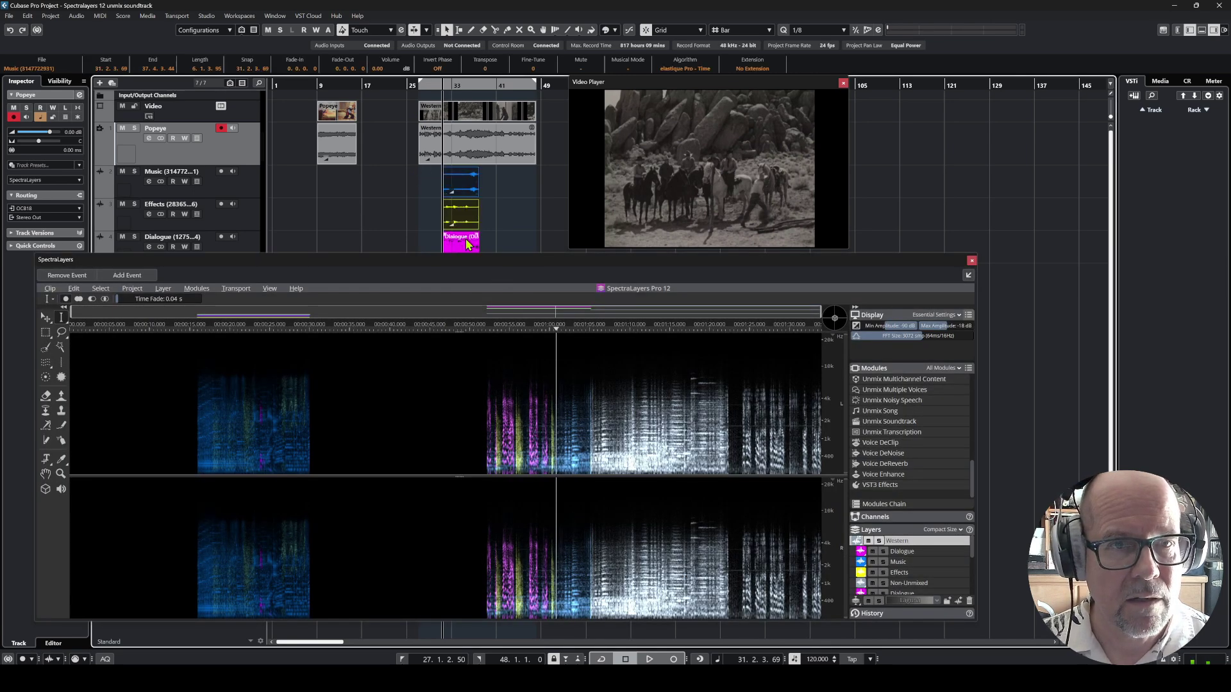
Step: Move the stem events to bar 27, un-solo the Music track, and select Dialogue
drag(461, 181, 435, 179)
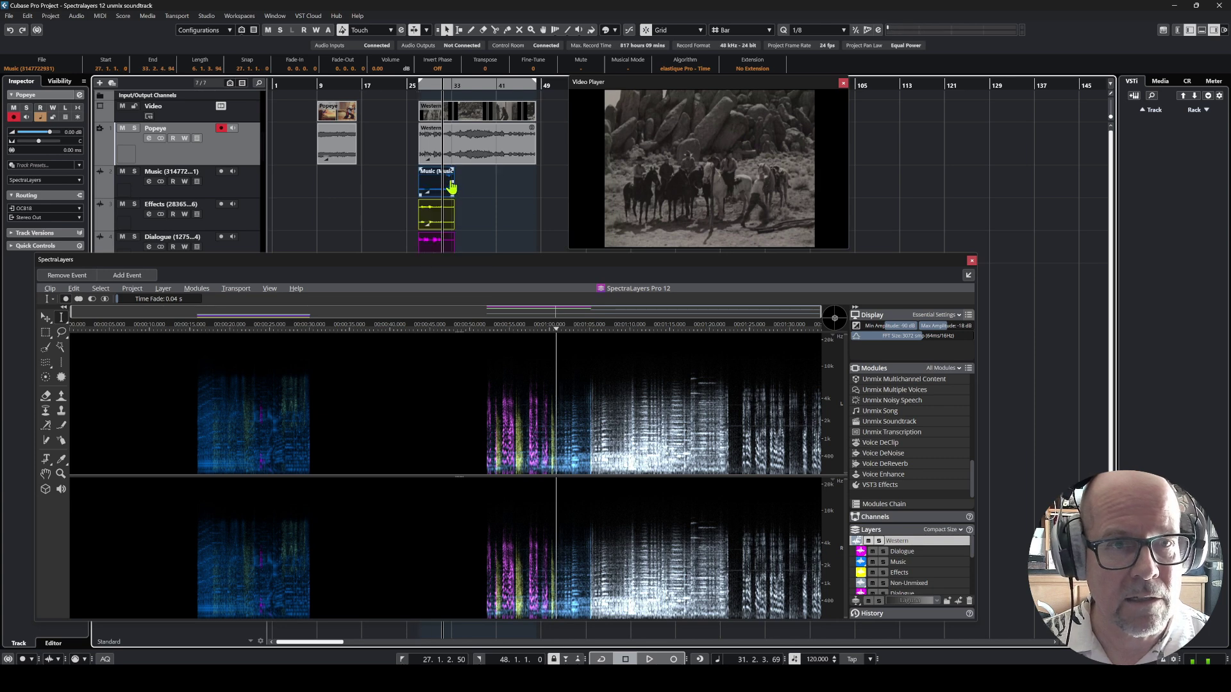
click(136, 172)
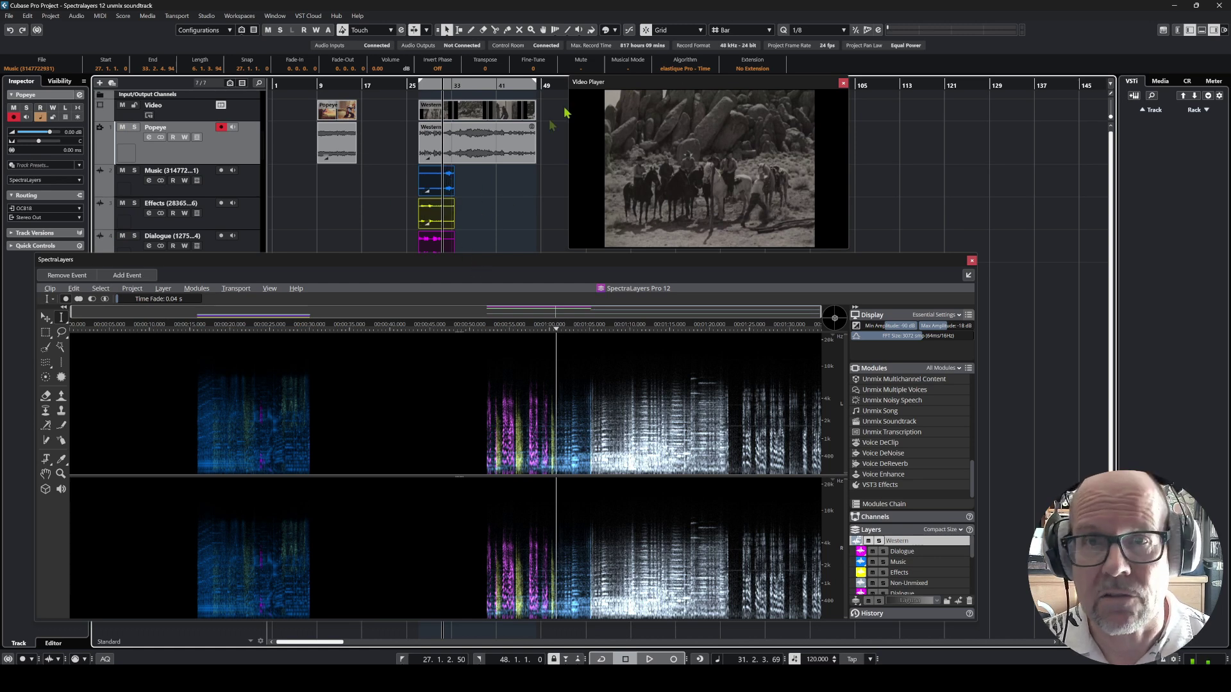
click(430, 247)
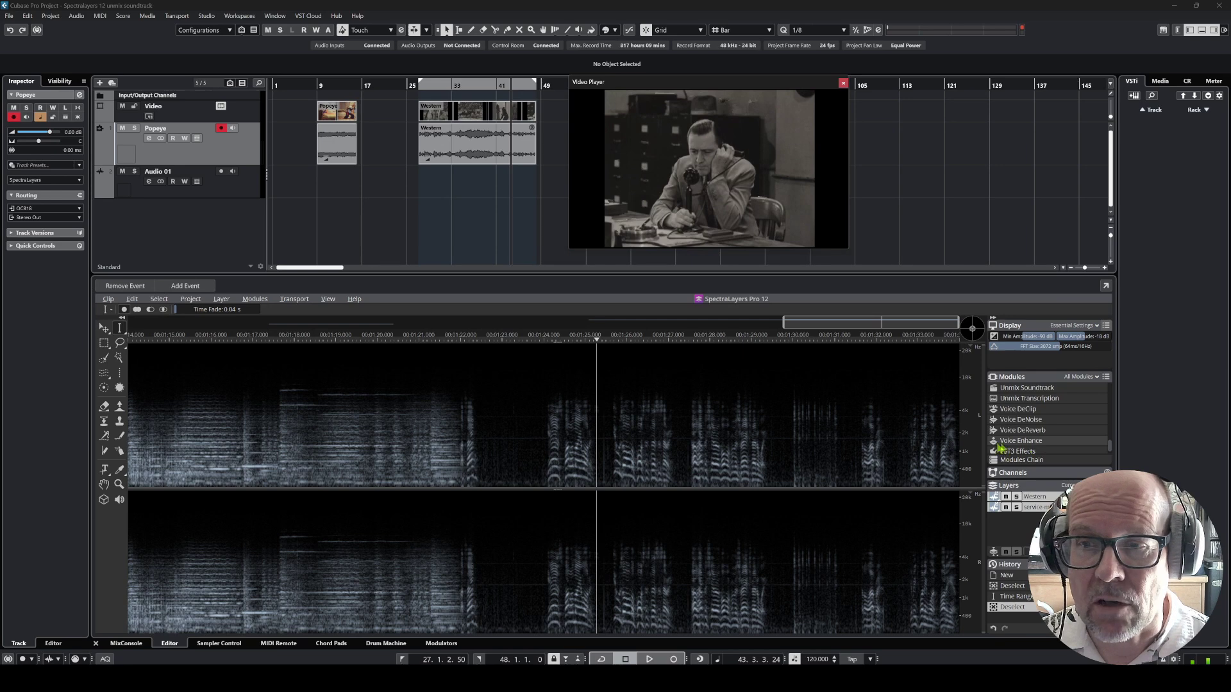
key(space)
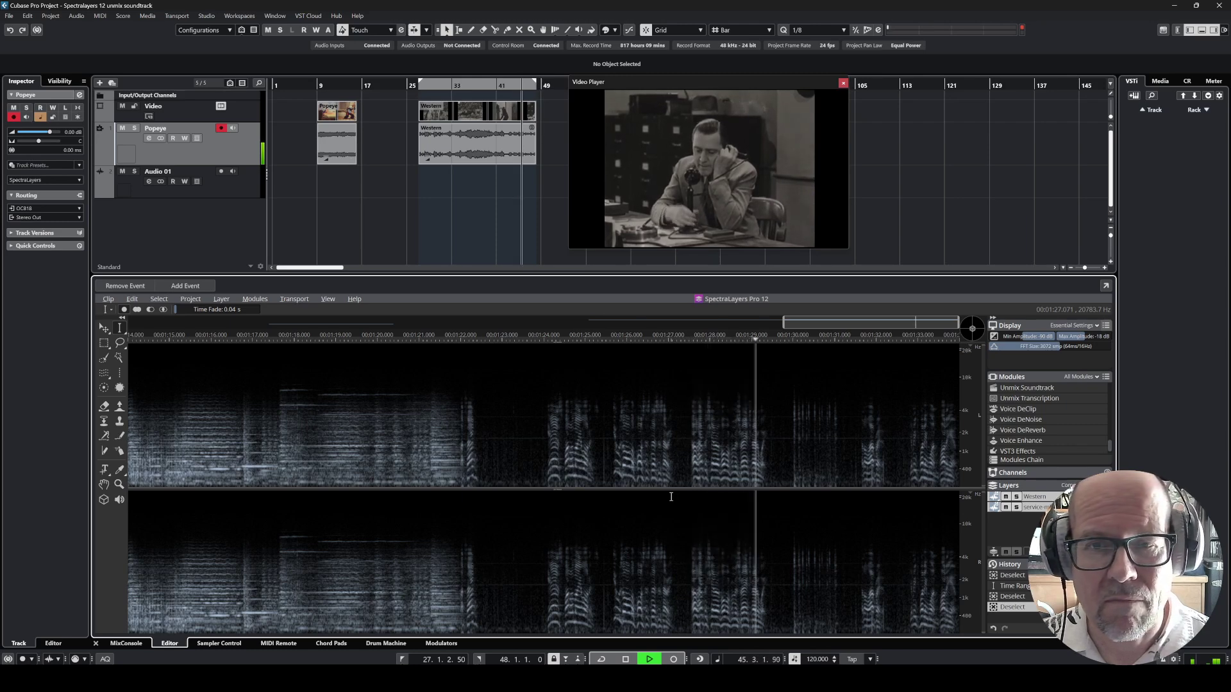
key(space)
key(space)
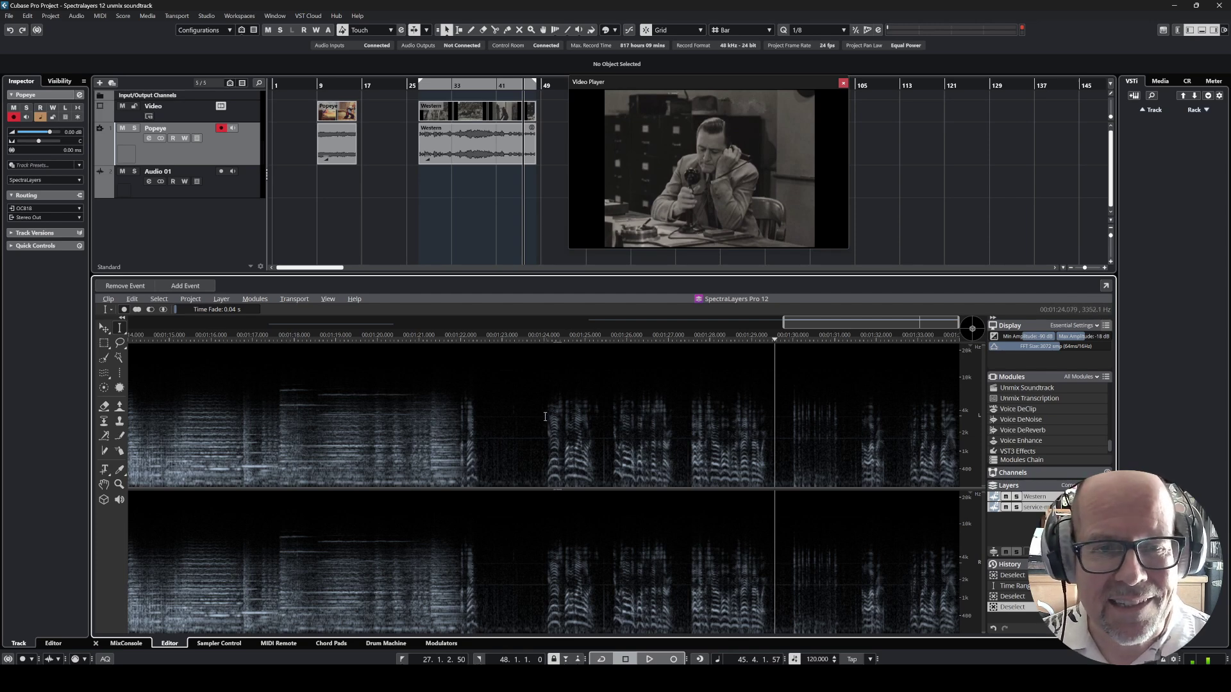
drag(545, 417, 769, 423)
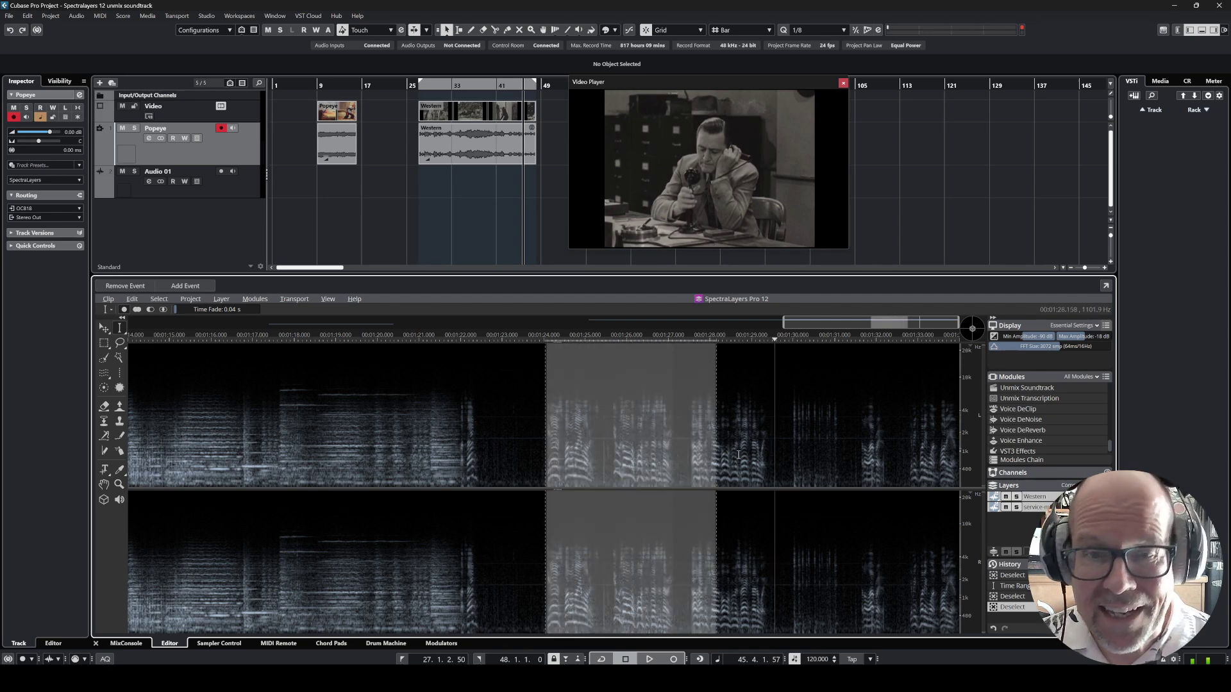
Step: Apply Voice Enhance with a raised Enhancement Ratio to the phone dialogue, then close and deselect
click(1023, 440)
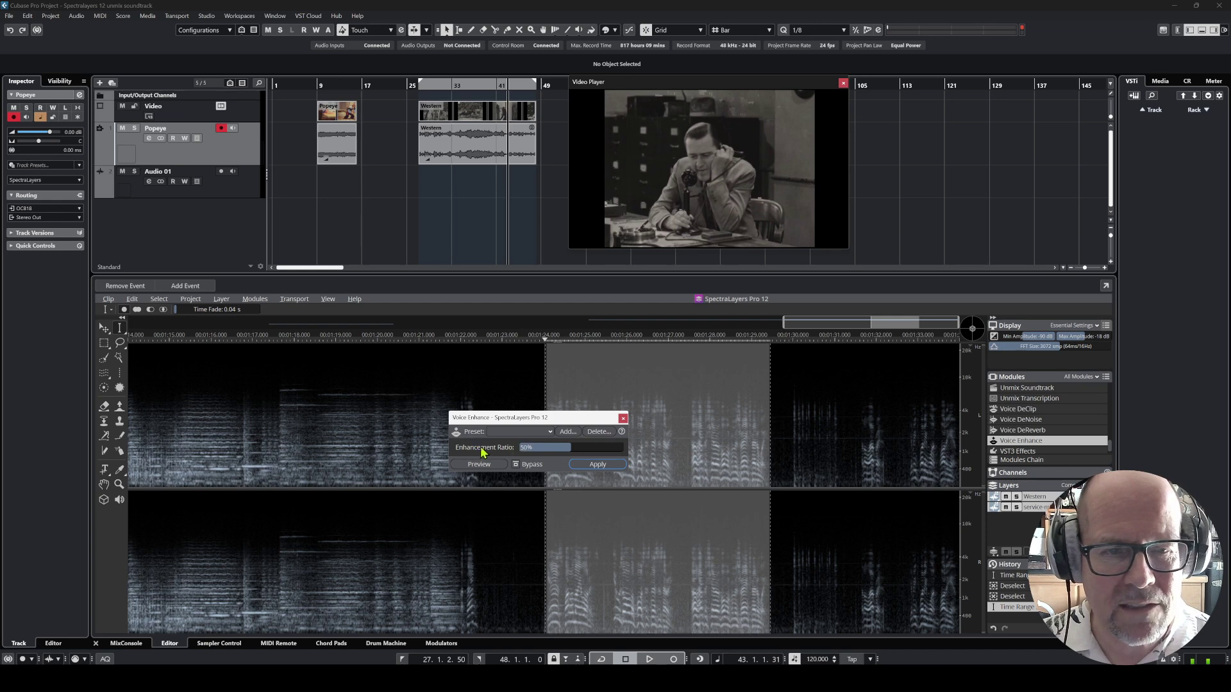
mouse_move(571, 447)
mouse_down()
mouse_move(626, 453)
mouse_move(580, 451)
mouse_up()
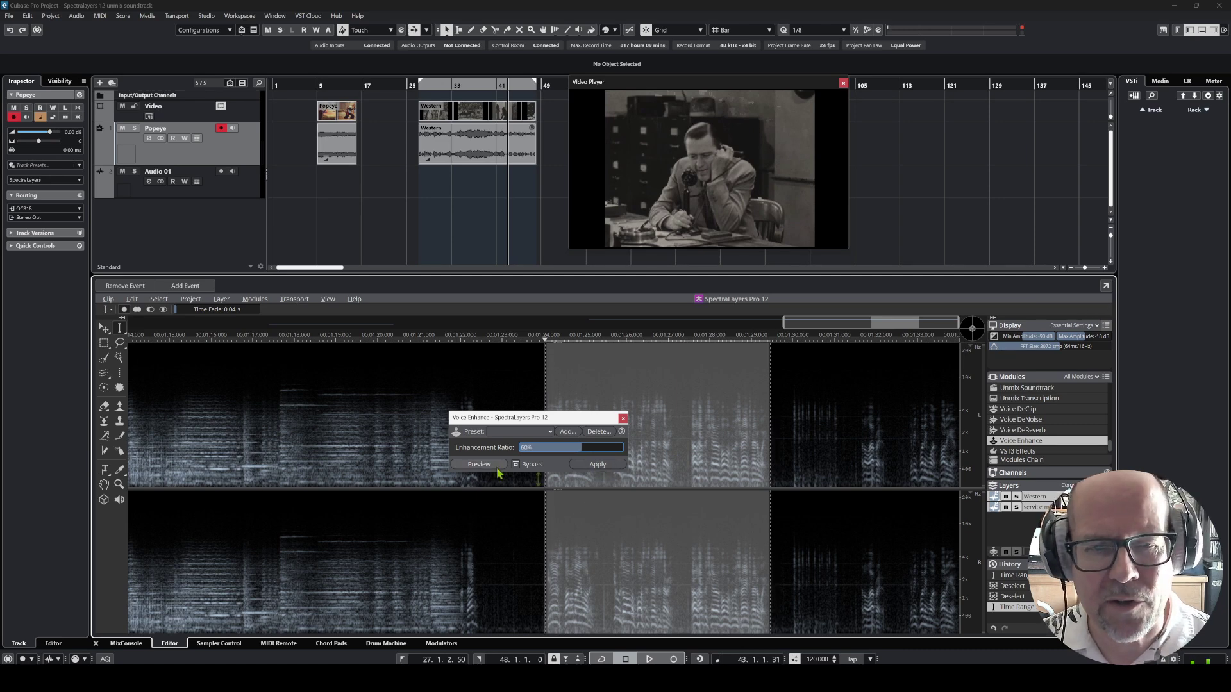
click(594, 463)
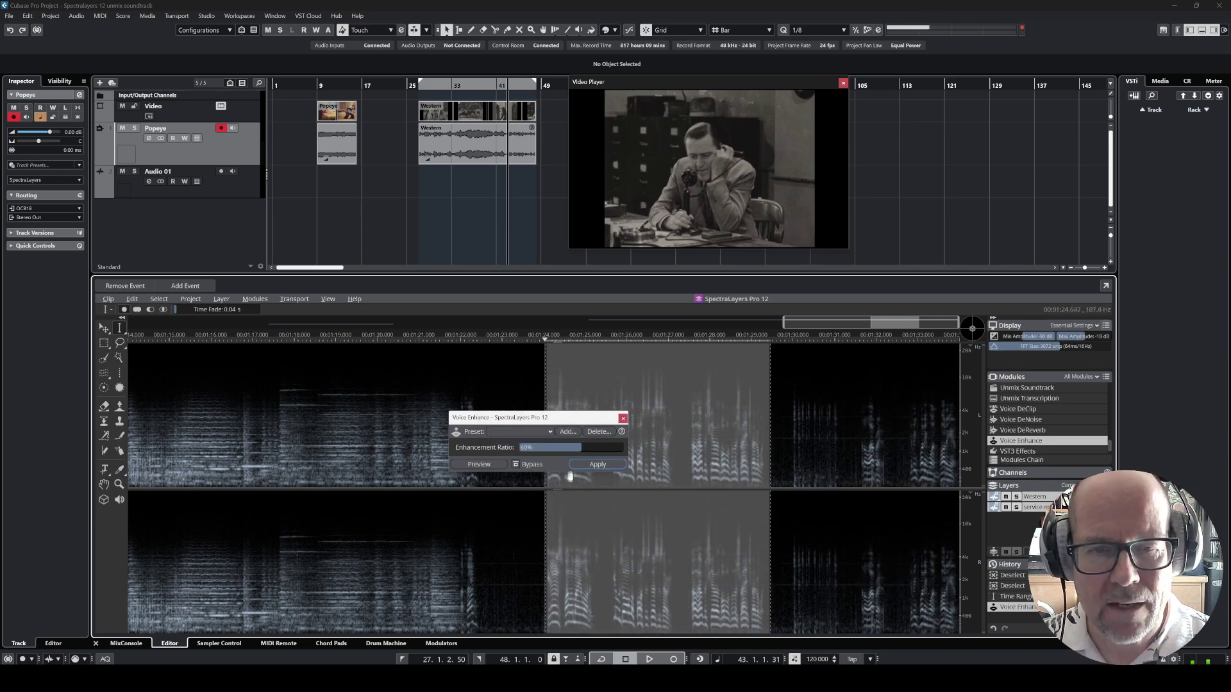
click(621, 418)
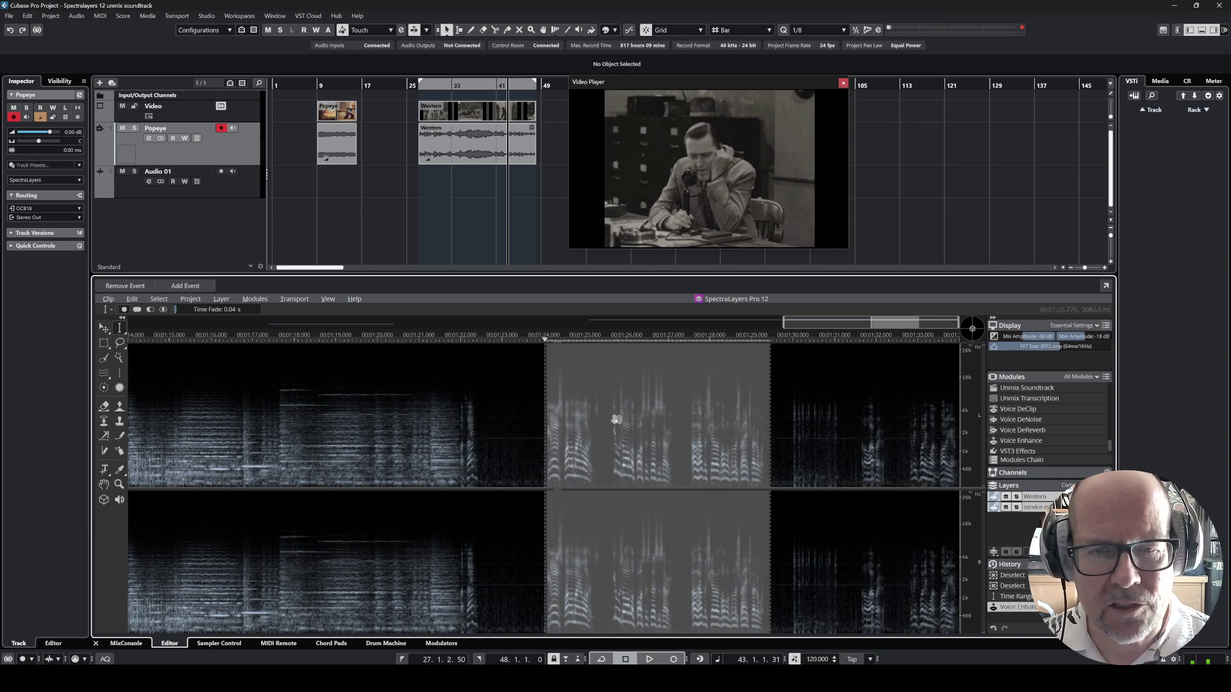
click(535, 405)
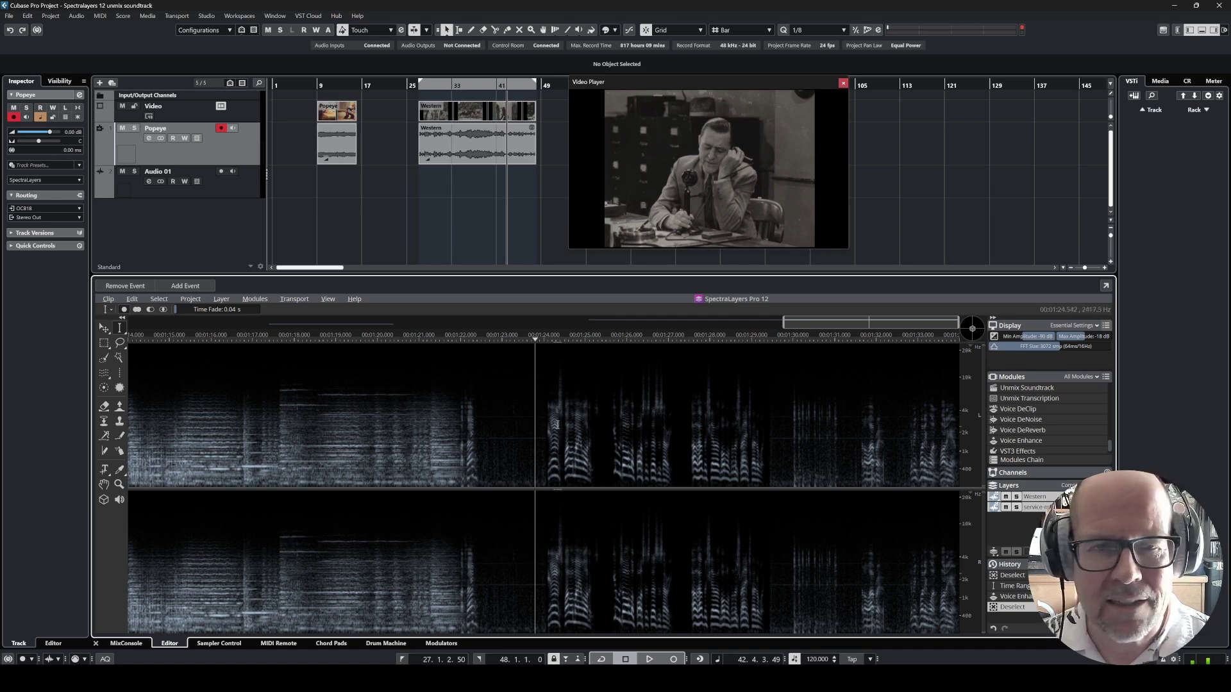
Step: Play the enhanced phone-call dialogue, then resume from a later point in it
key(space)
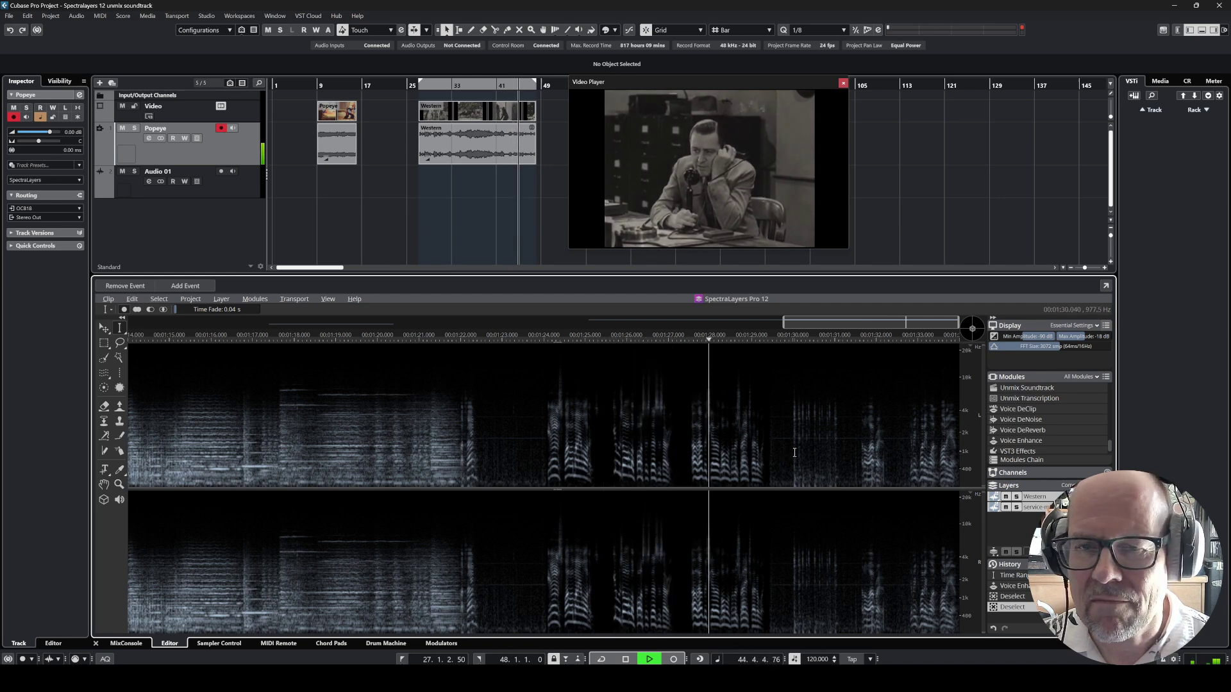
key(space)
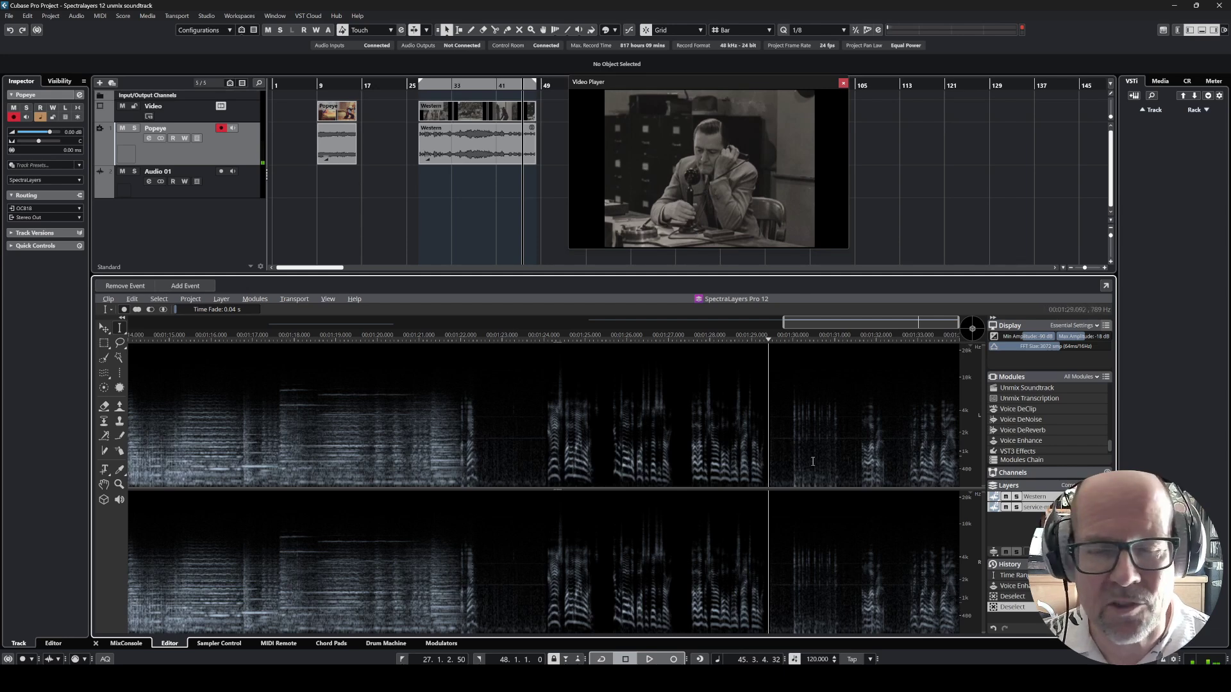
click(910, 451)
key(space)
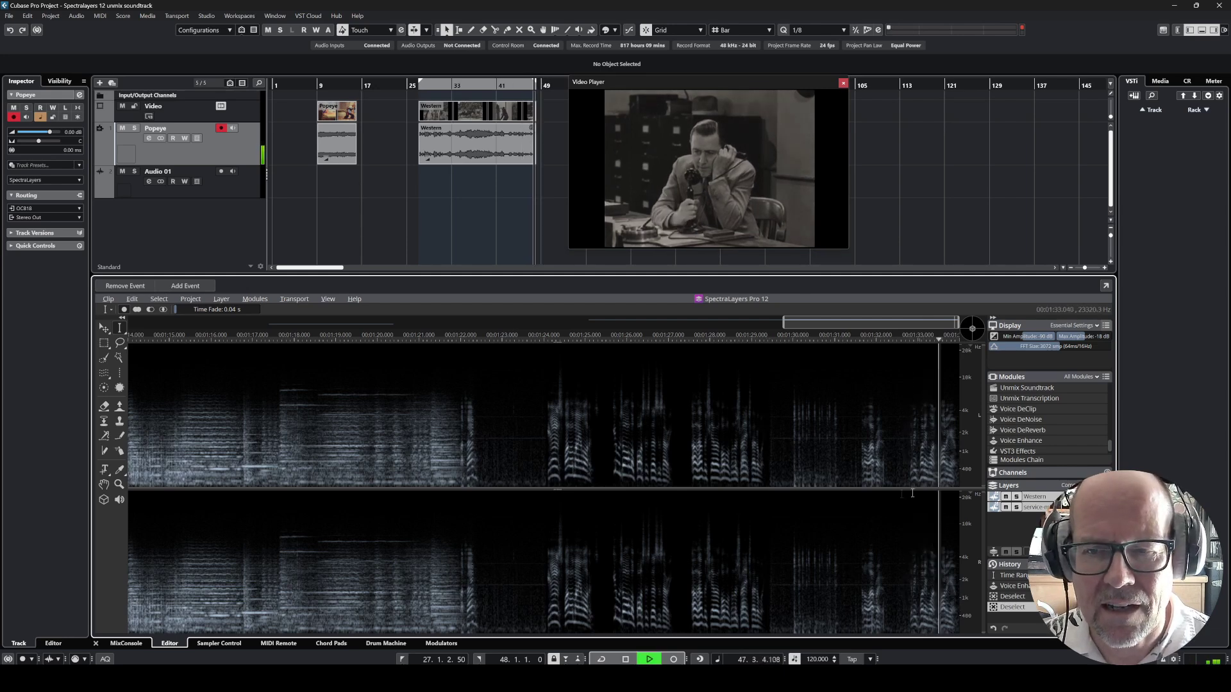
Step: Replay back to the enhanced stretch's start, stop, and undo the Voice Enhance processing
click(699, 449)
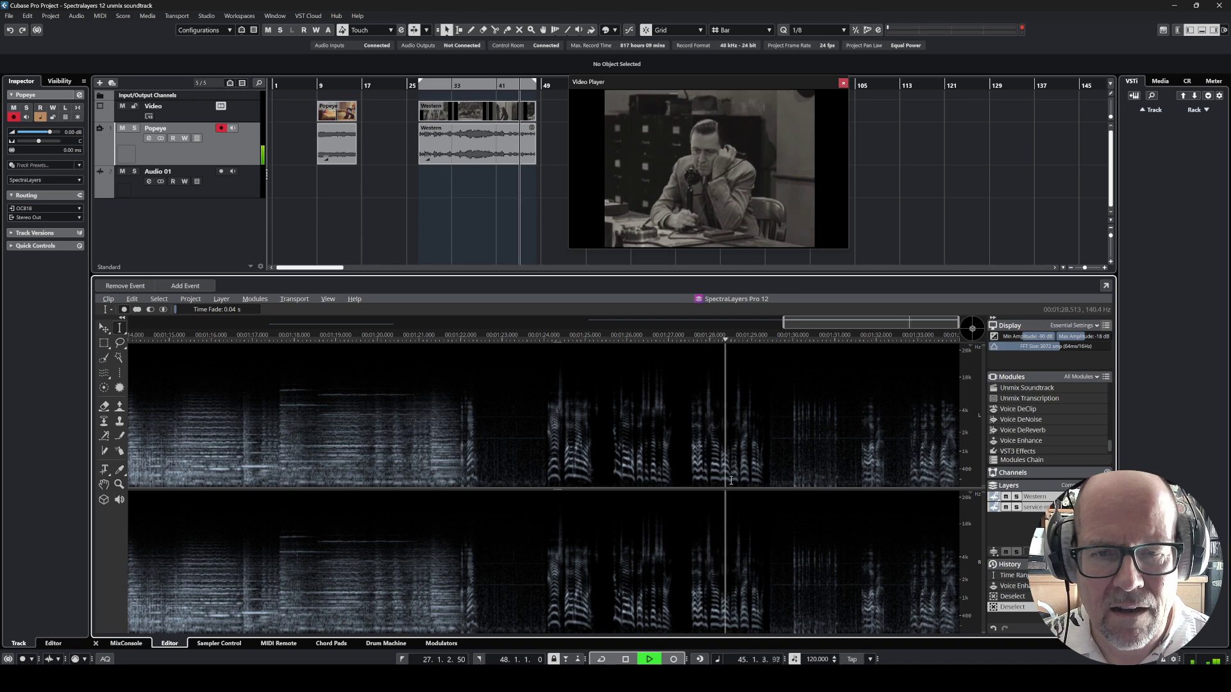
click(541, 449)
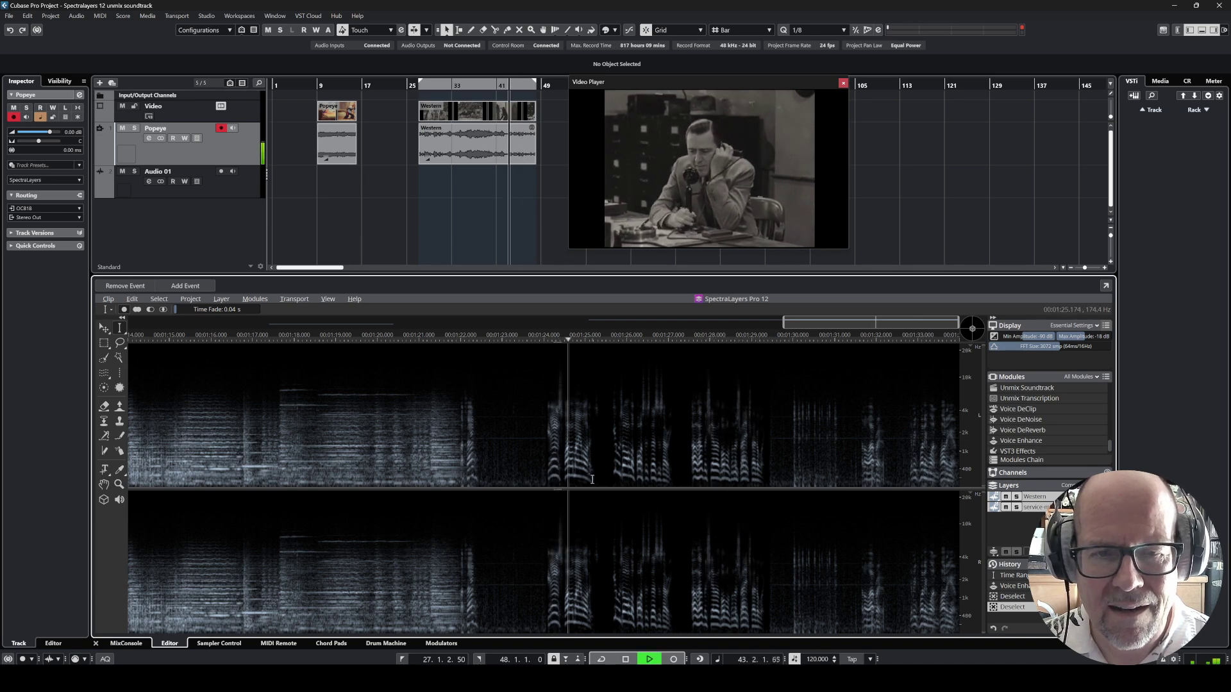
key(space)
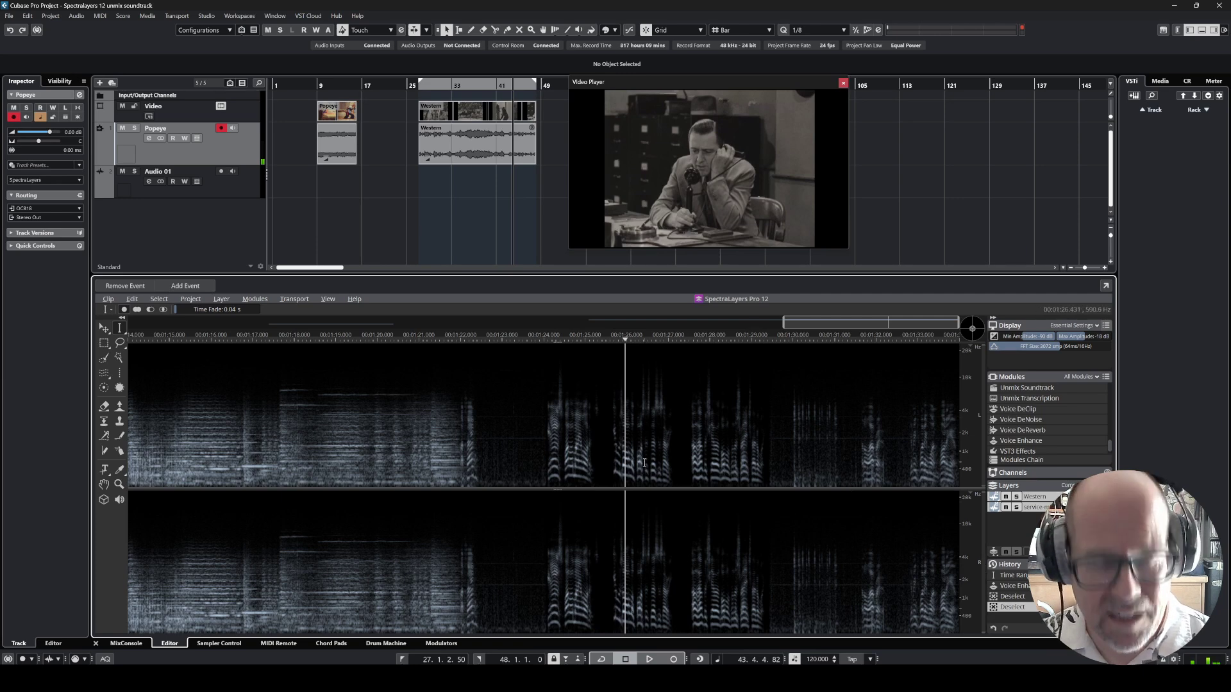
key(ctrl+z)
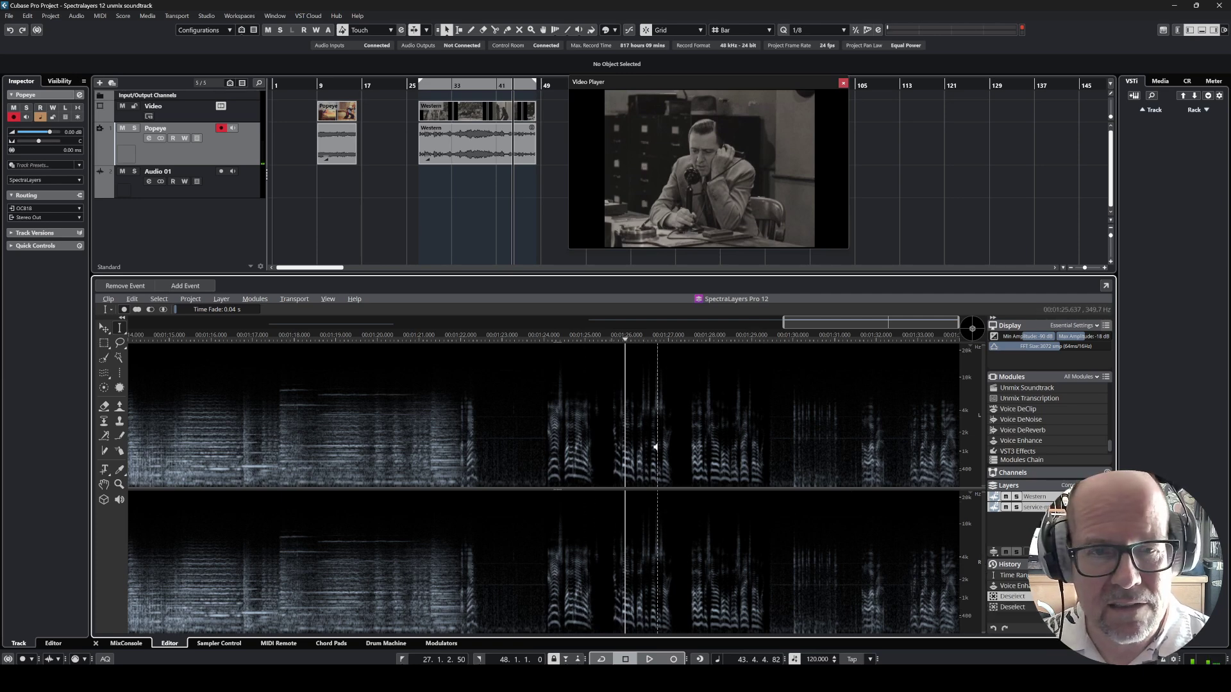
key(ctrl+z)
Step: Play from just before the dialogue and reselect the telephone speech stretch
click(528, 425)
key(space)
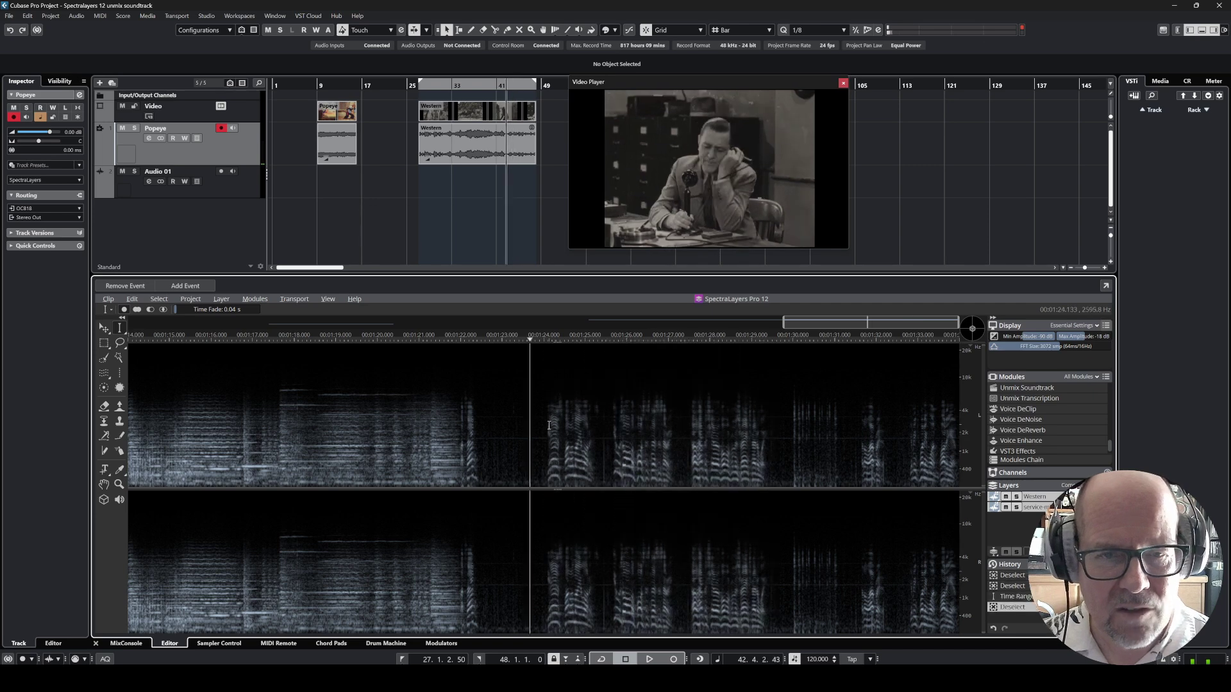
drag(545, 424, 771, 423)
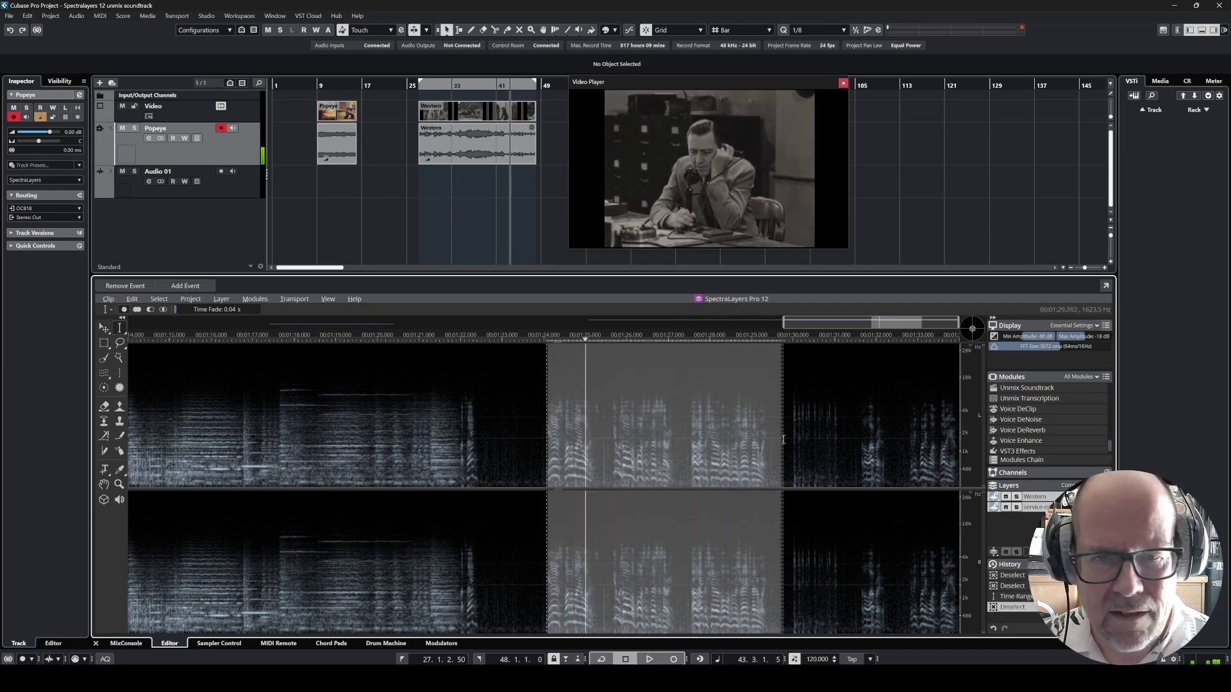
Step: Reapply Voice Enhance with a lower Enhancement Ratio and audition the result
click(1019, 440)
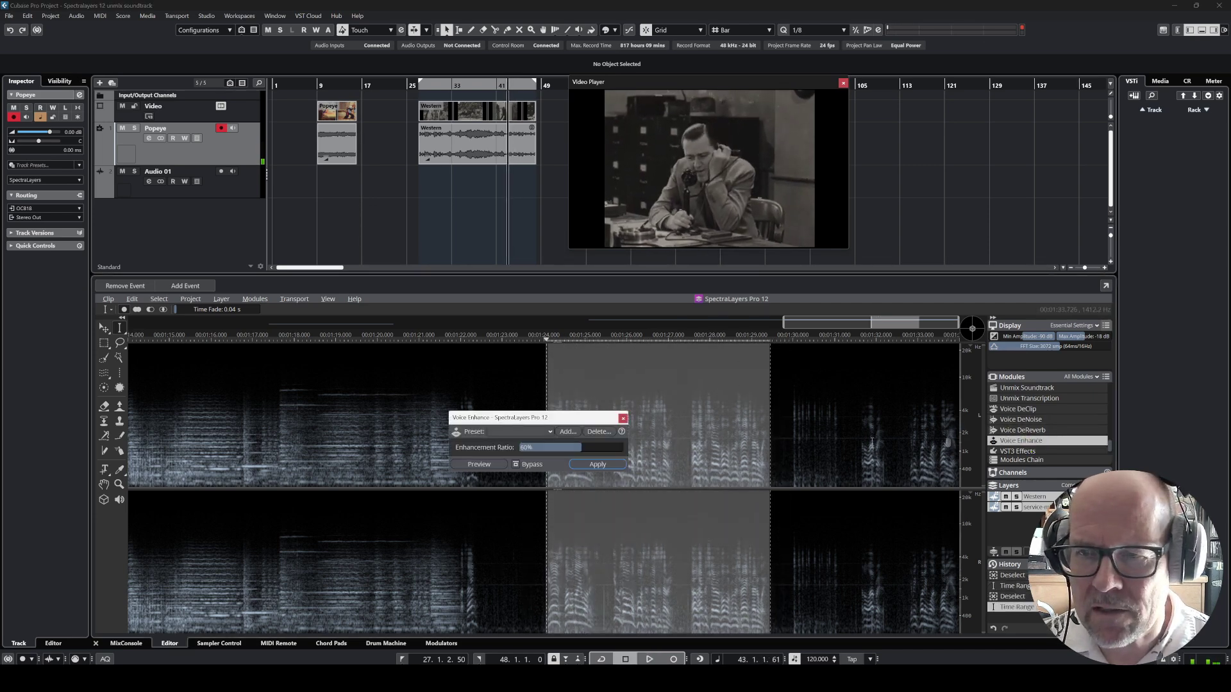
drag(560, 447, 543, 457)
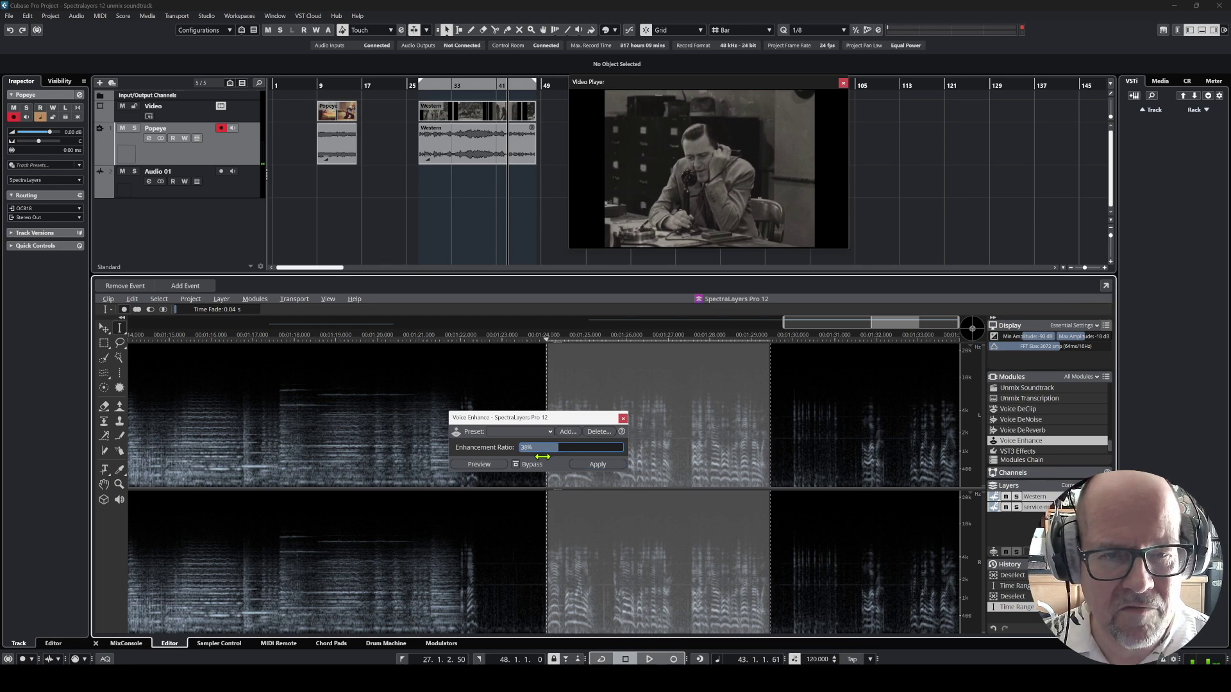
click(593, 464)
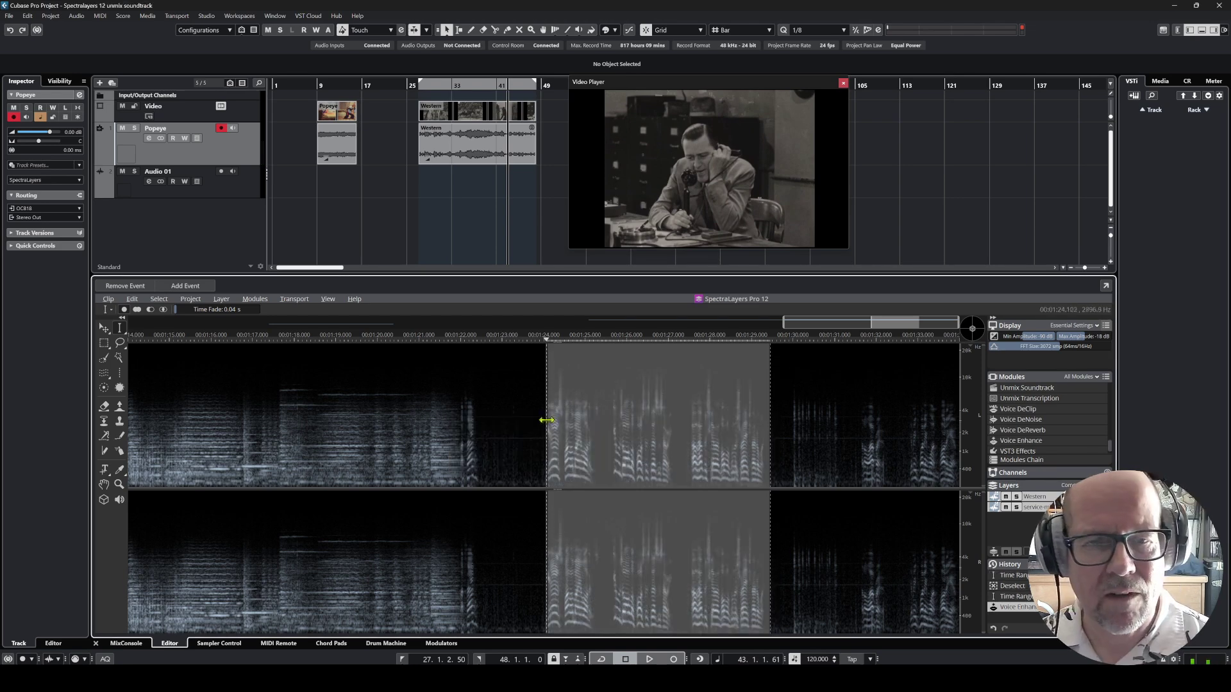
key(space)
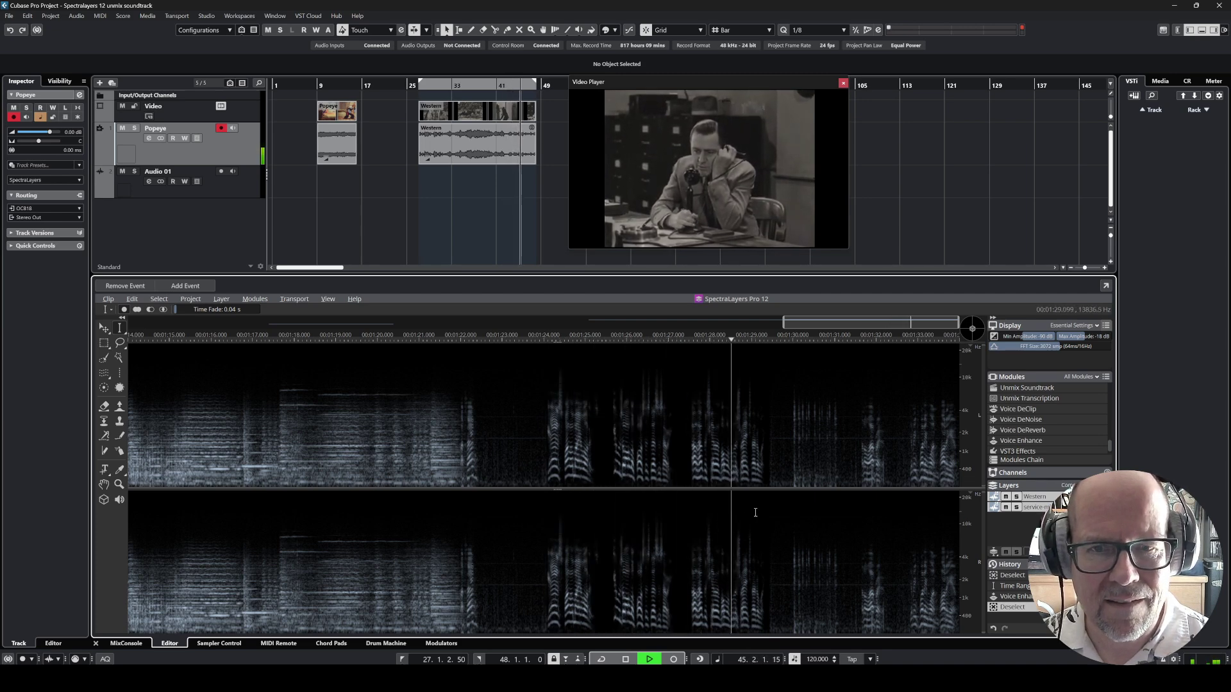
key(space)
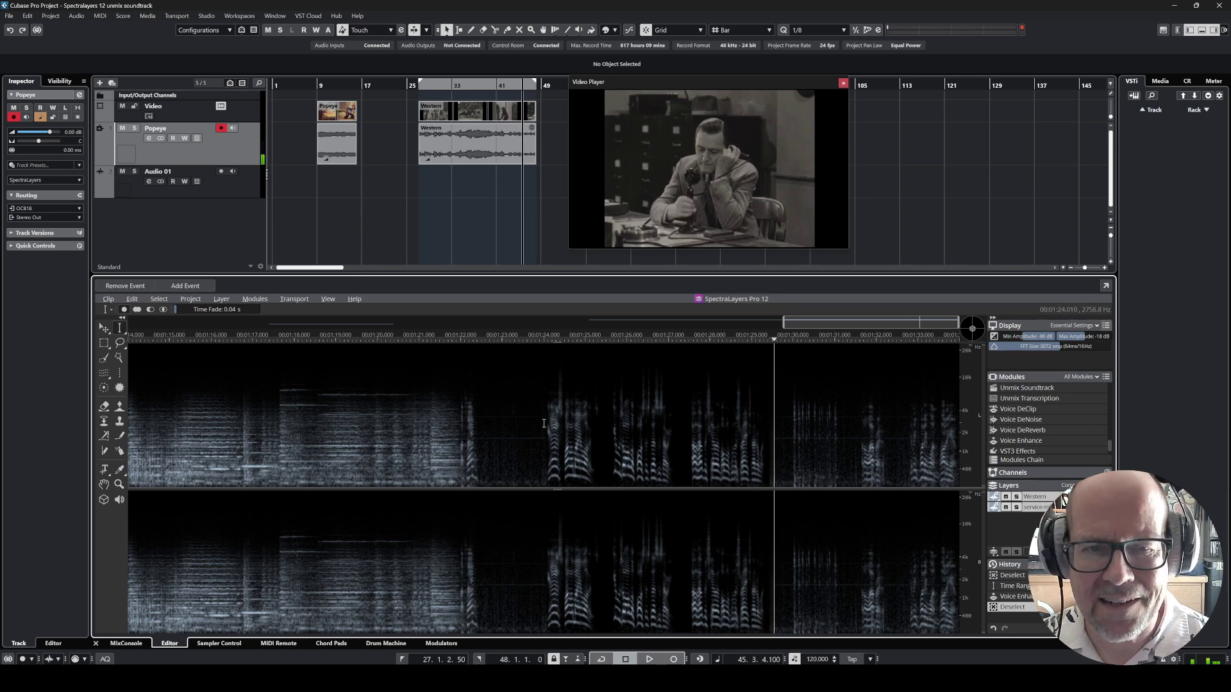
click(543, 423)
click(909, 480)
key(space)
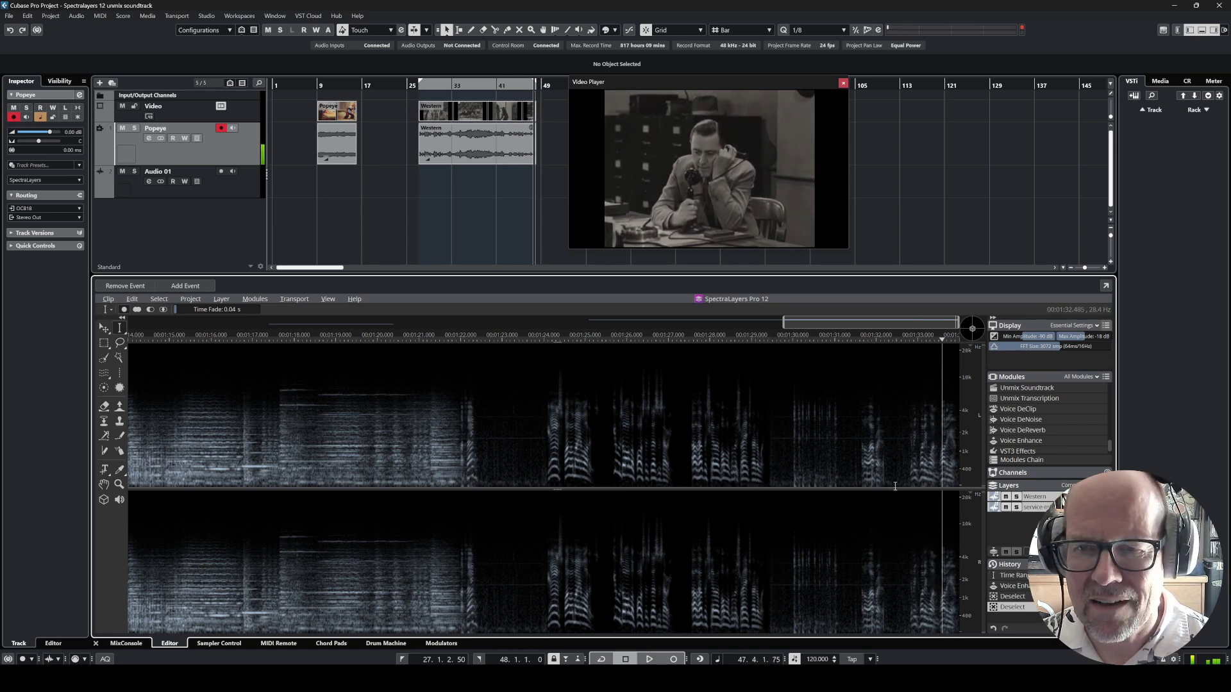
click(537, 419)
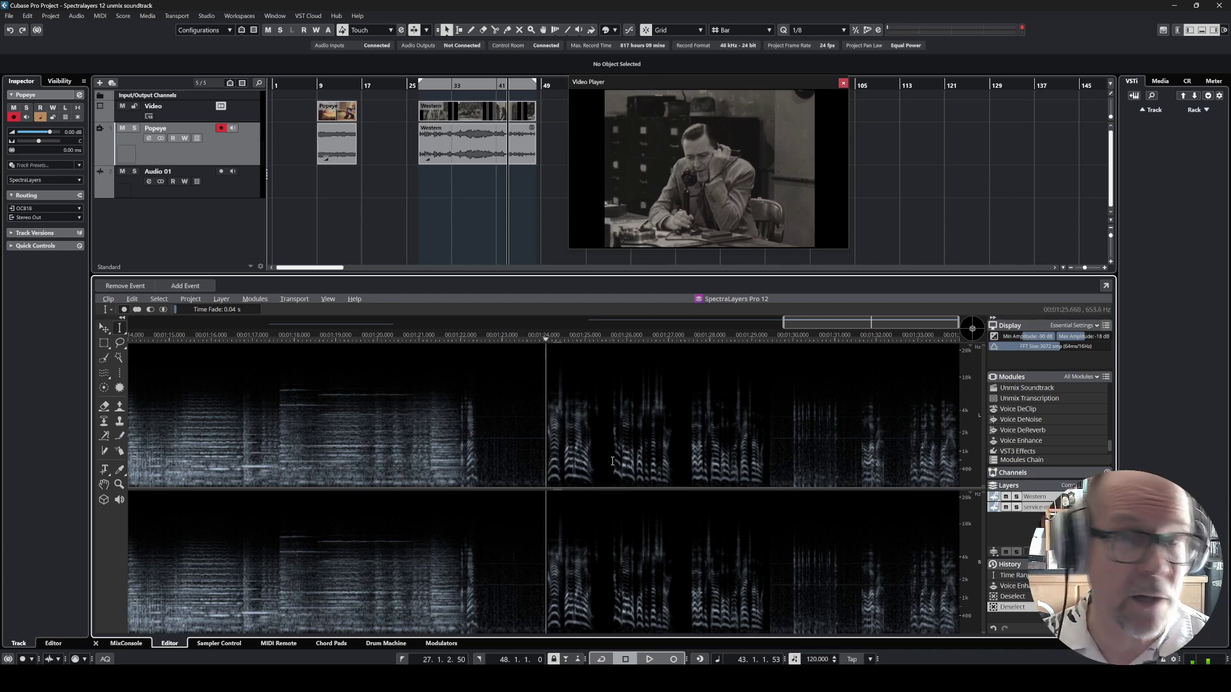
key(space)
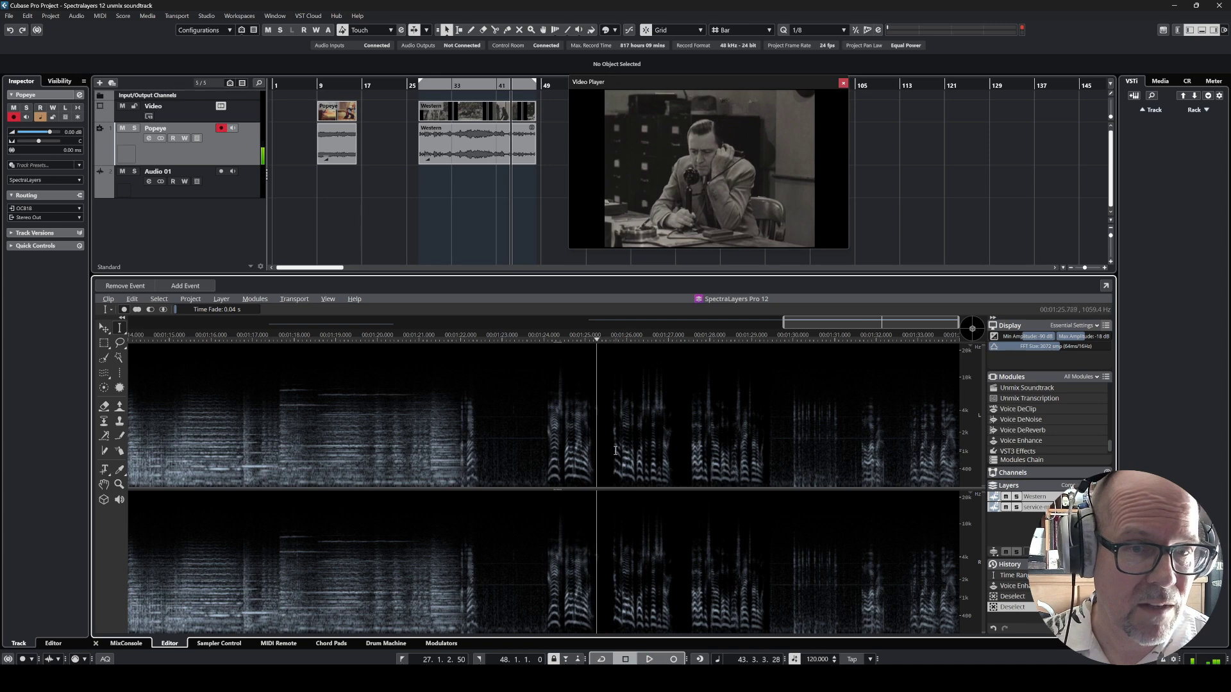
key(space)
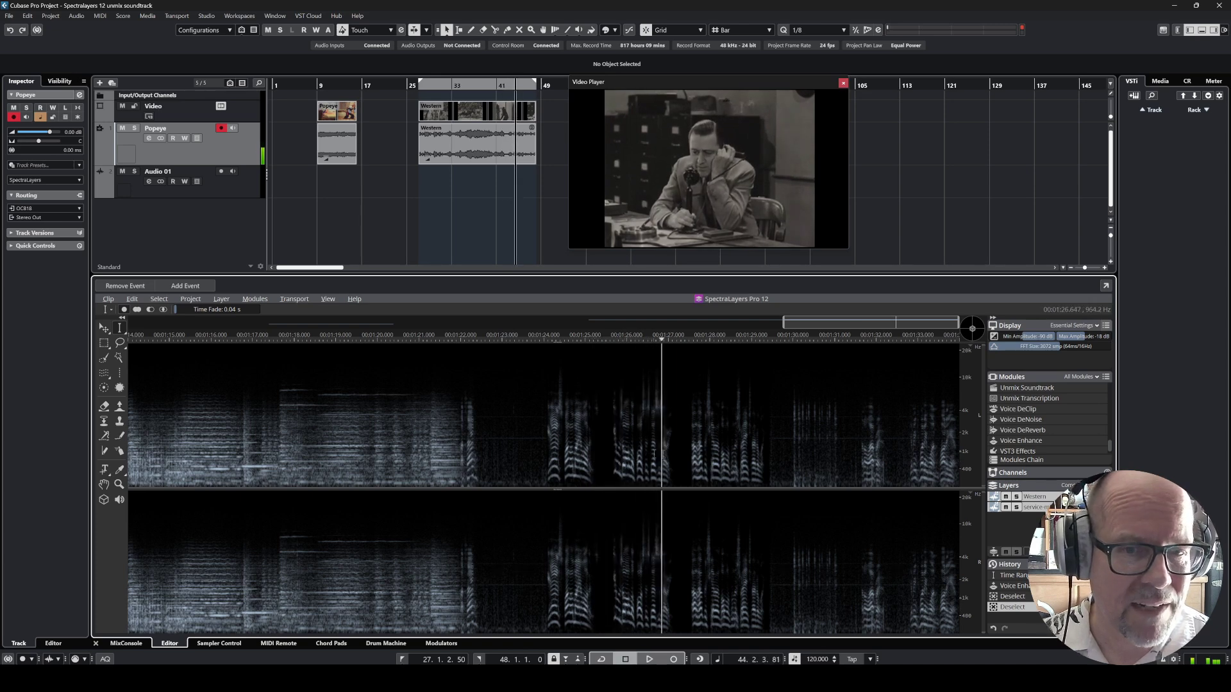